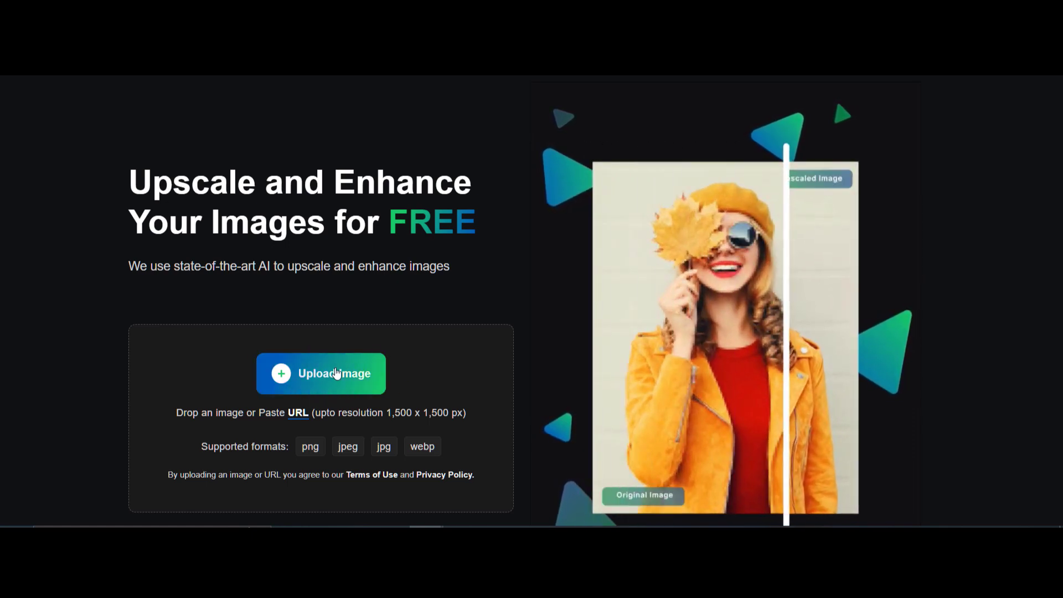
# Scroll to the sample photo and slide the before/after divider left to reveal the upscaled version.
pyautogui.scroll(-5, 679, 374)
pyautogui.moveTo(680, 374); pyautogui.dragTo(383, 395)
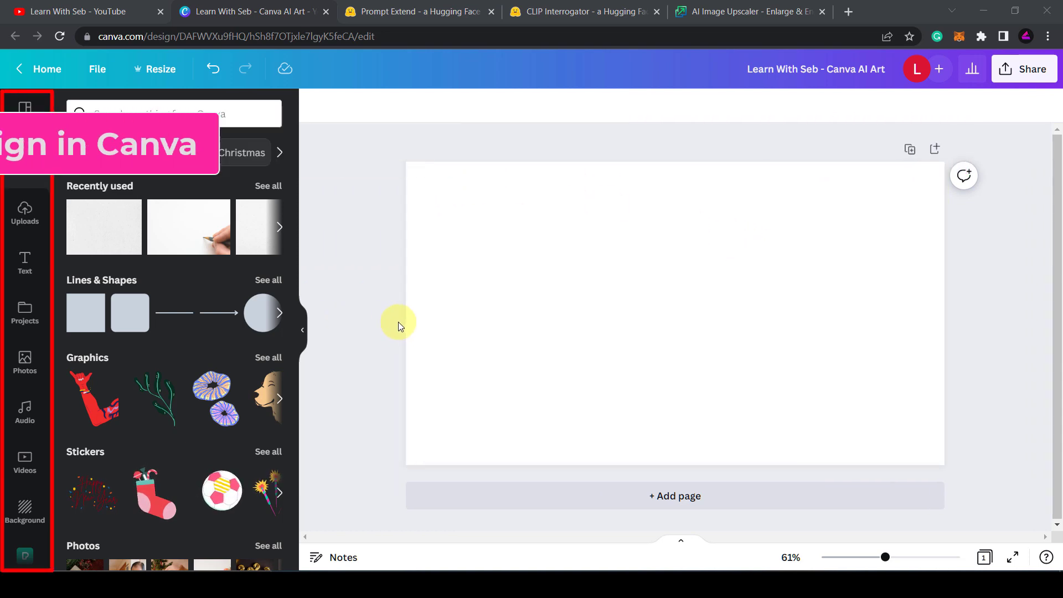
# Launch the Text to Image app from the Apps section of the sidebar.
pyautogui.scroll(-5, 19, 332)
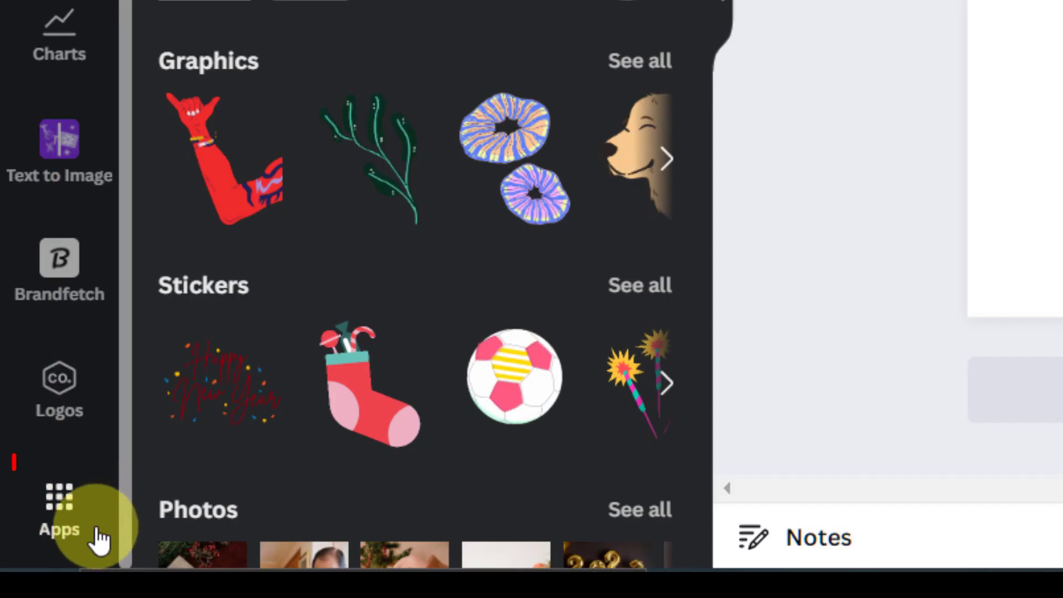
pyautogui.click(59, 505)
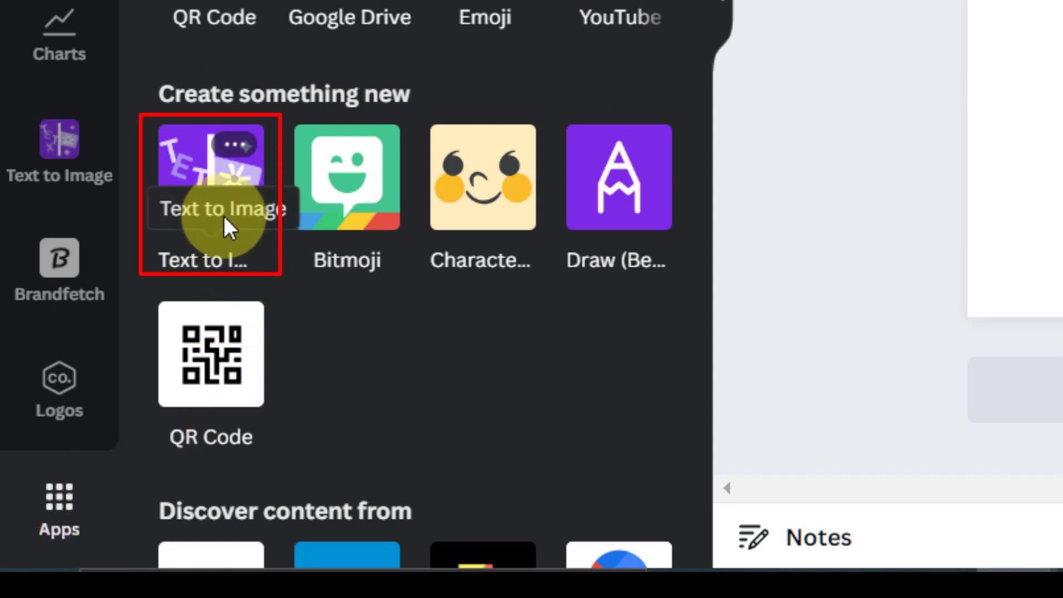
pyautogui.click(196, 178)
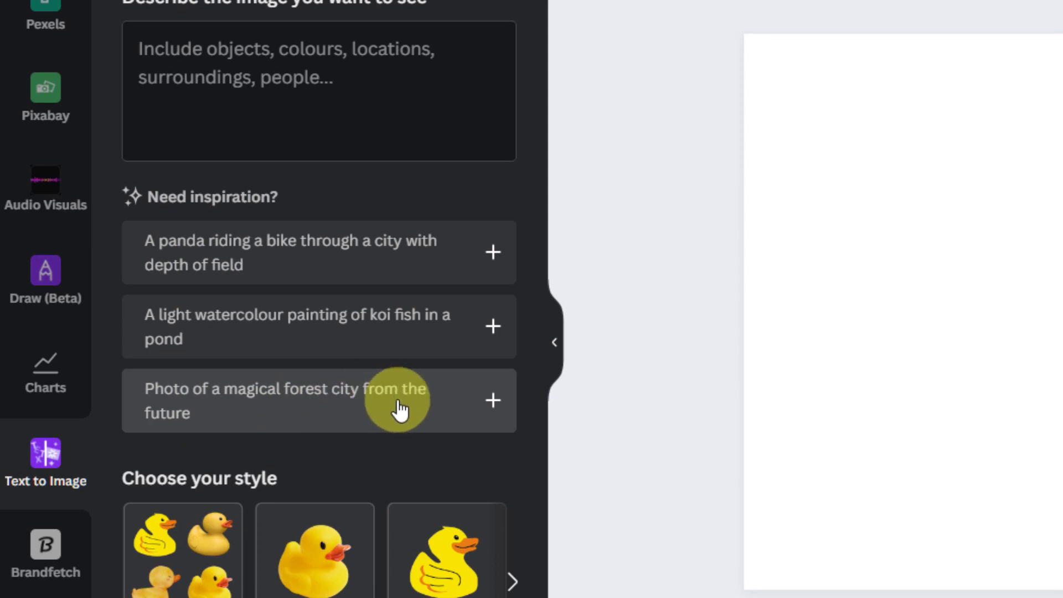
# Use the 'Photo of a magical forest city from the future' suggestion, browse styles, and generate.
pyautogui.click(311, 408)
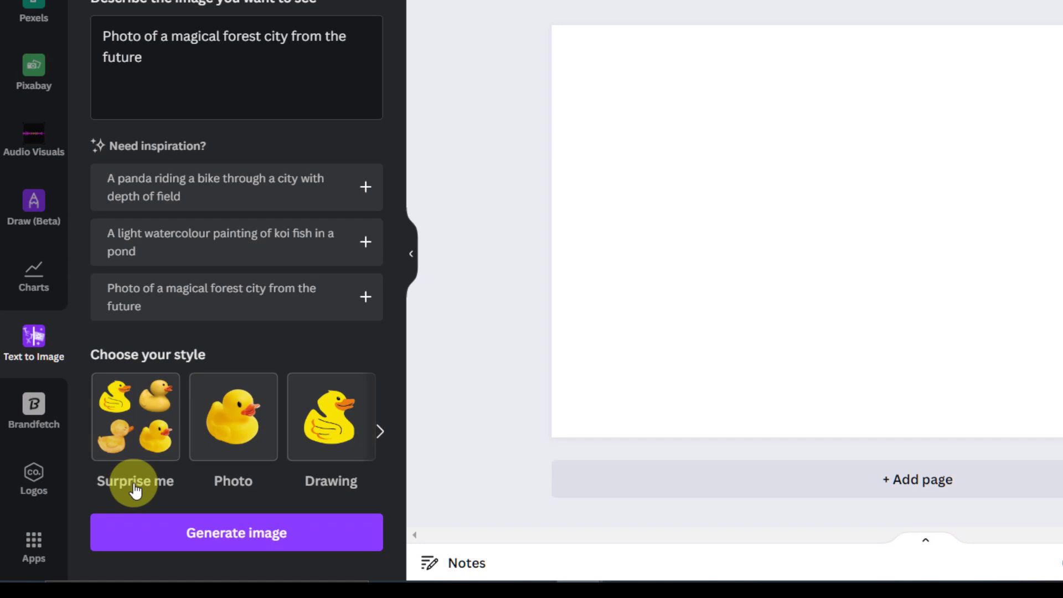
pyautogui.click(382, 432)
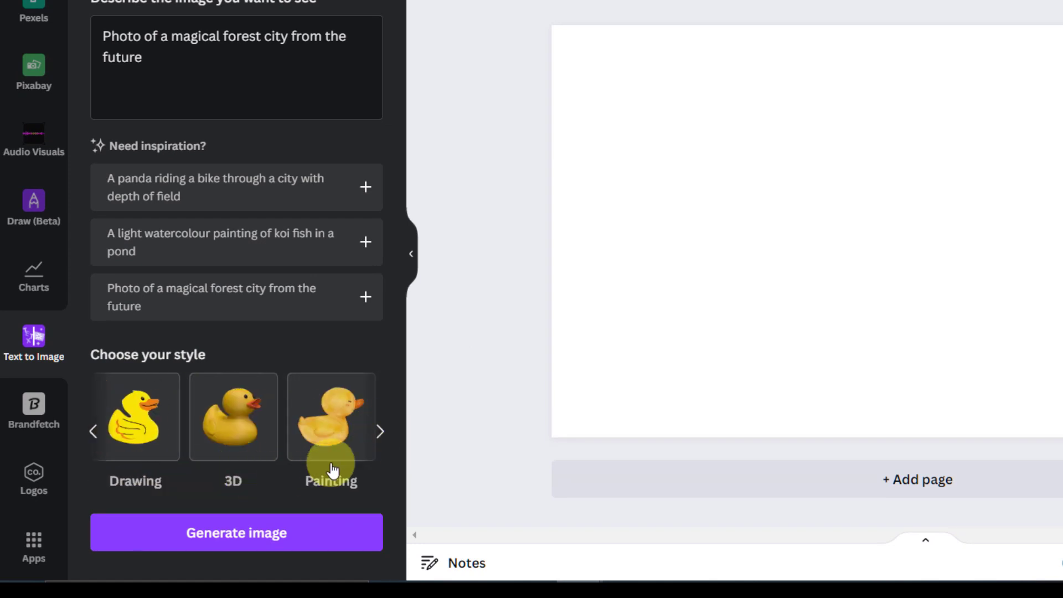
pyautogui.click(382, 432)
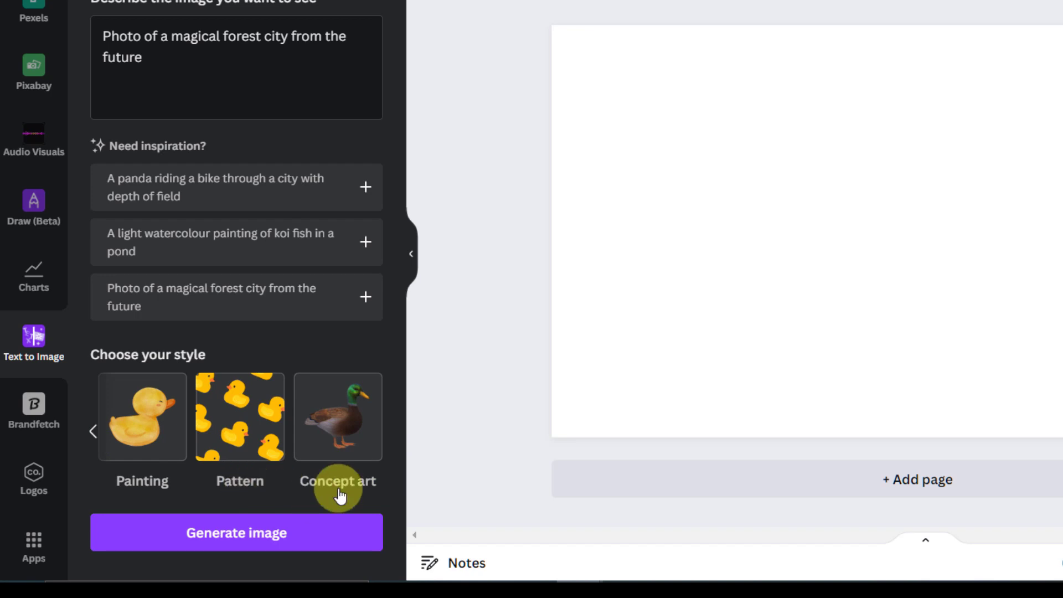
pyautogui.click(271, 537)
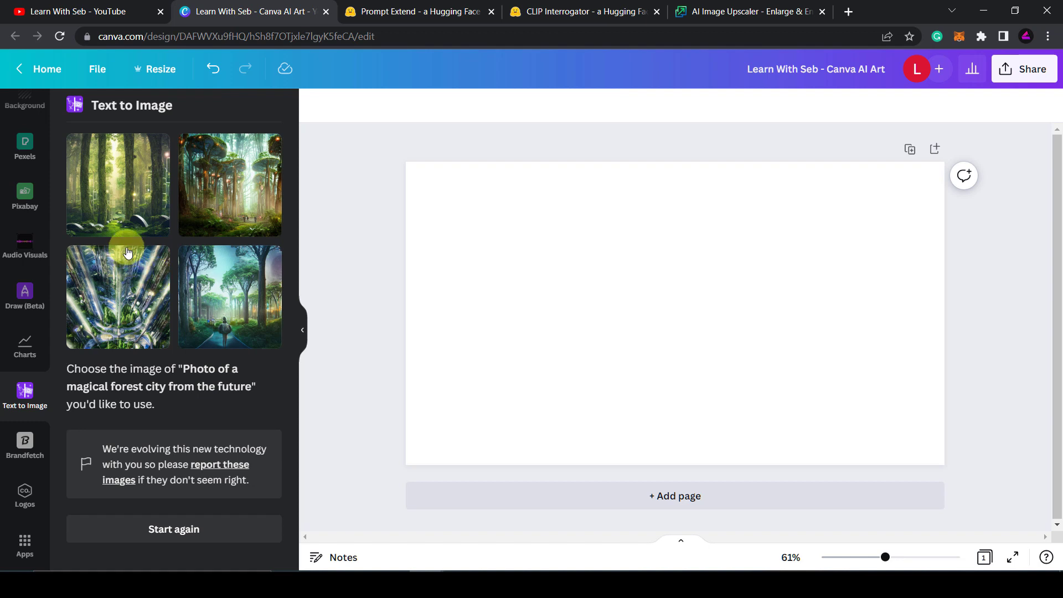
# Add the fourth forest image and size it as the large image on the left.
pyautogui.click(225, 317)
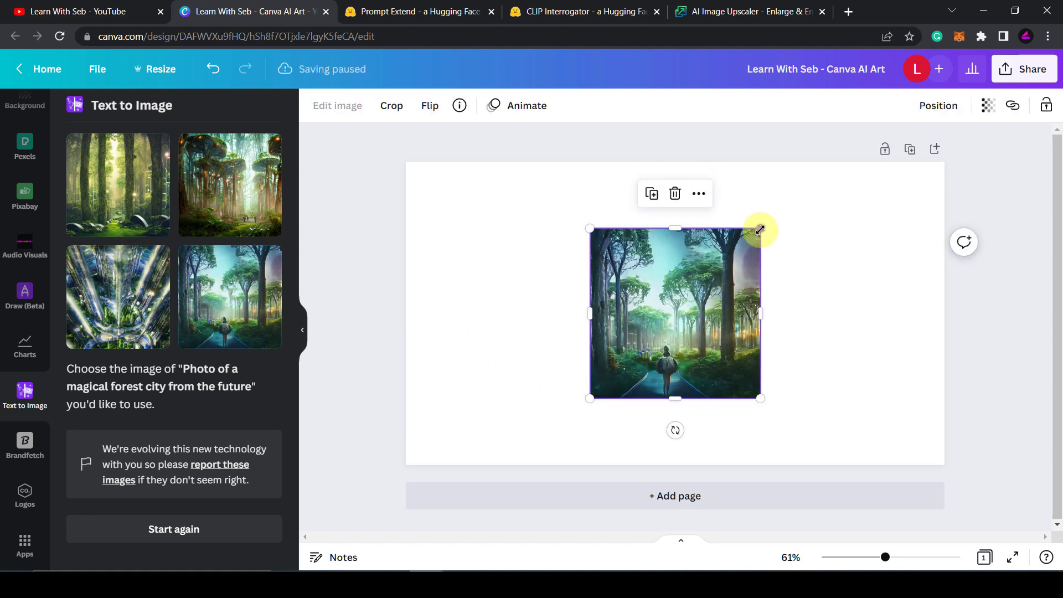
pyautogui.moveTo(760, 228); pyautogui.dragTo(879, 204)
pyautogui.moveTo(715, 278); pyautogui.dragTo(530, 309)
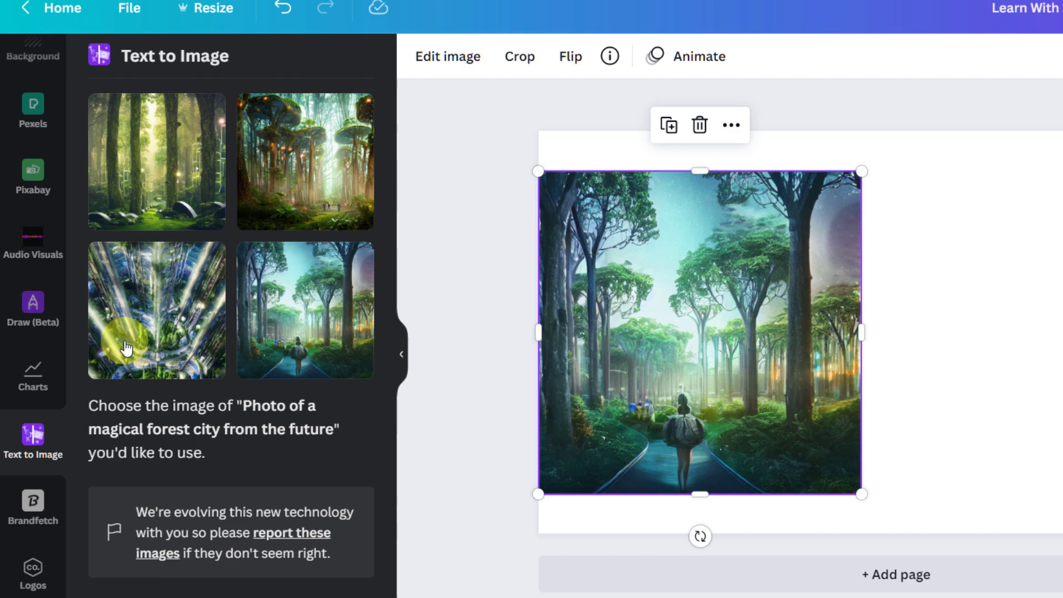
# Add the glass forest city image, set it against the right edge, and enlarge it.
pyautogui.click(152, 324)
pyautogui.moveTo(861, 308); pyautogui.dragTo(1062, 234)
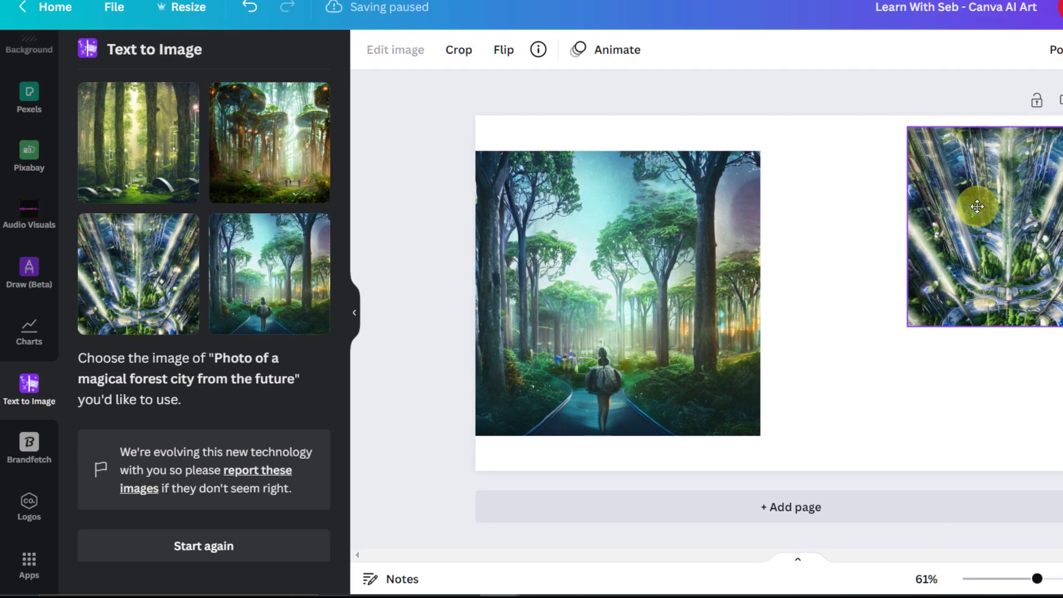
pyautogui.moveTo(977, 207); pyautogui.dragTo(977, 207)
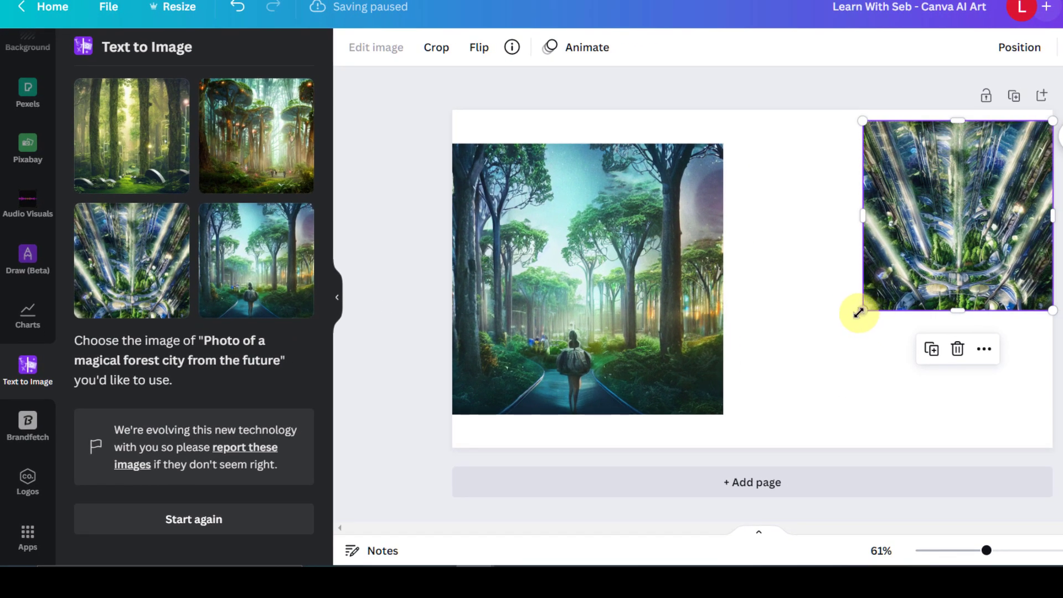
pyautogui.moveTo(862, 310); pyautogui.dragTo(747, 425)
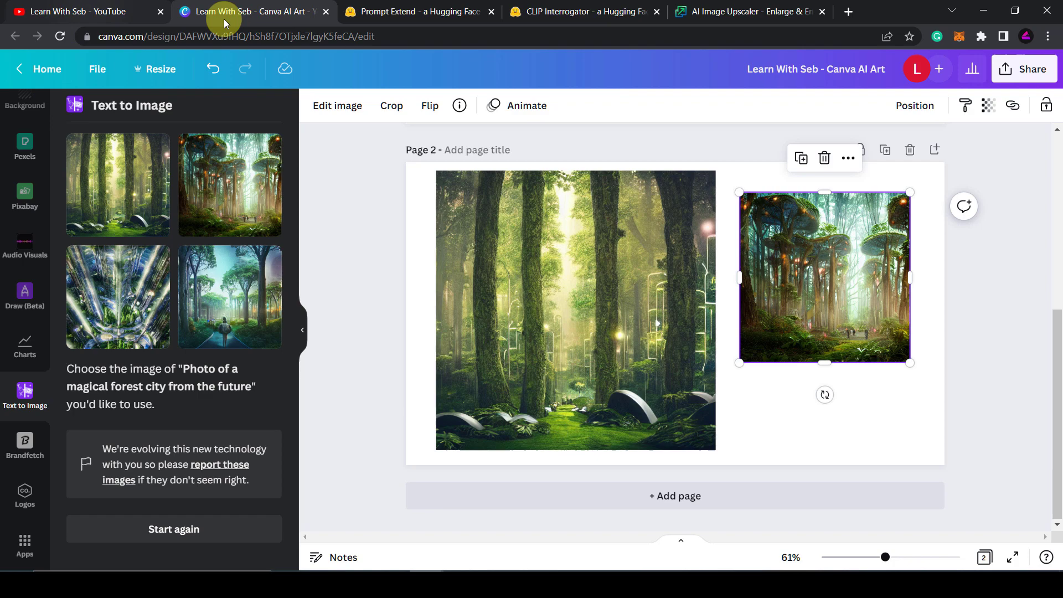
# Copy the forest-city prompt from Canva and bring it to the Prompt Extend page.
pyautogui.click(366, 9)
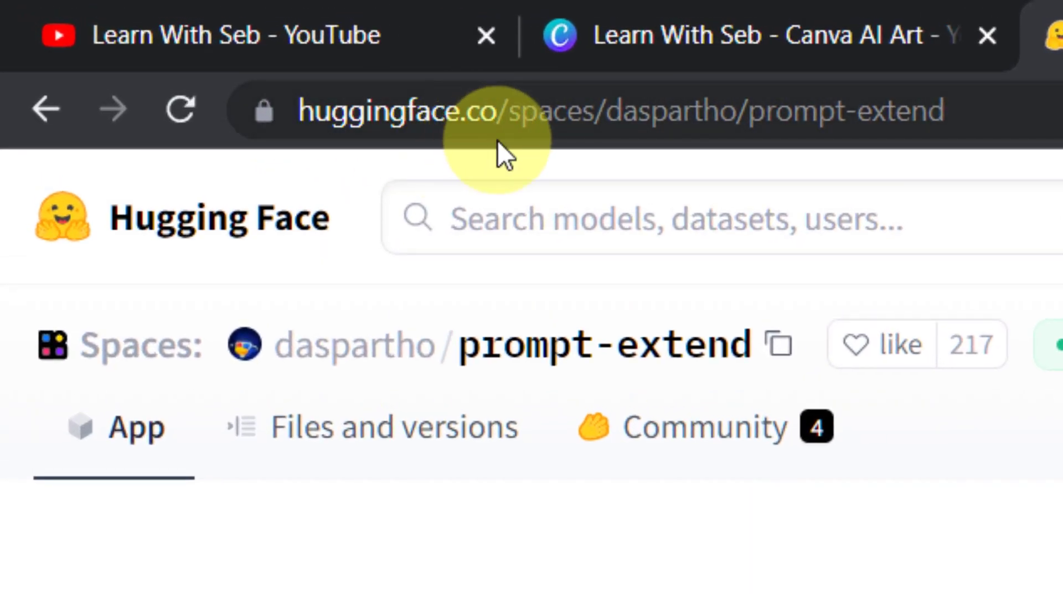
pyautogui.click(970, 114)
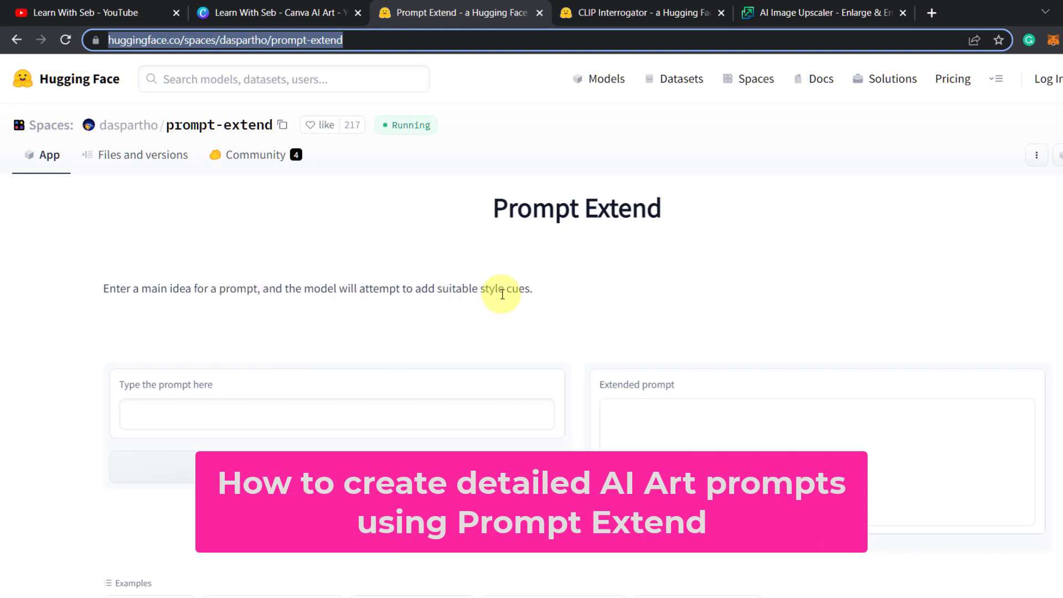
pyautogui.click(304, 415)
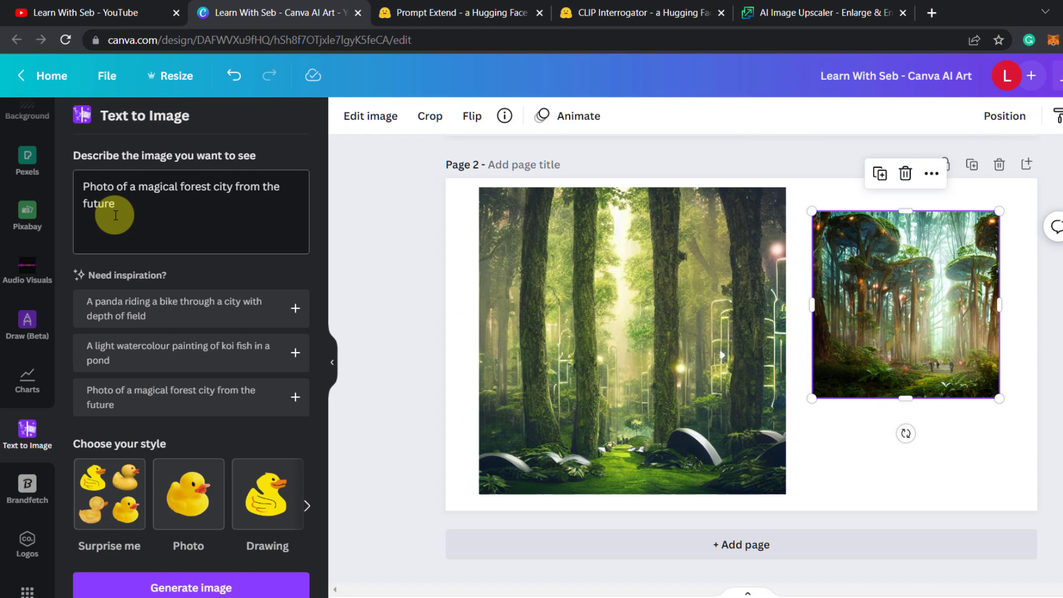
pyautogui.moveTo(128, 207); pyautogui.dragTo(55, 171)
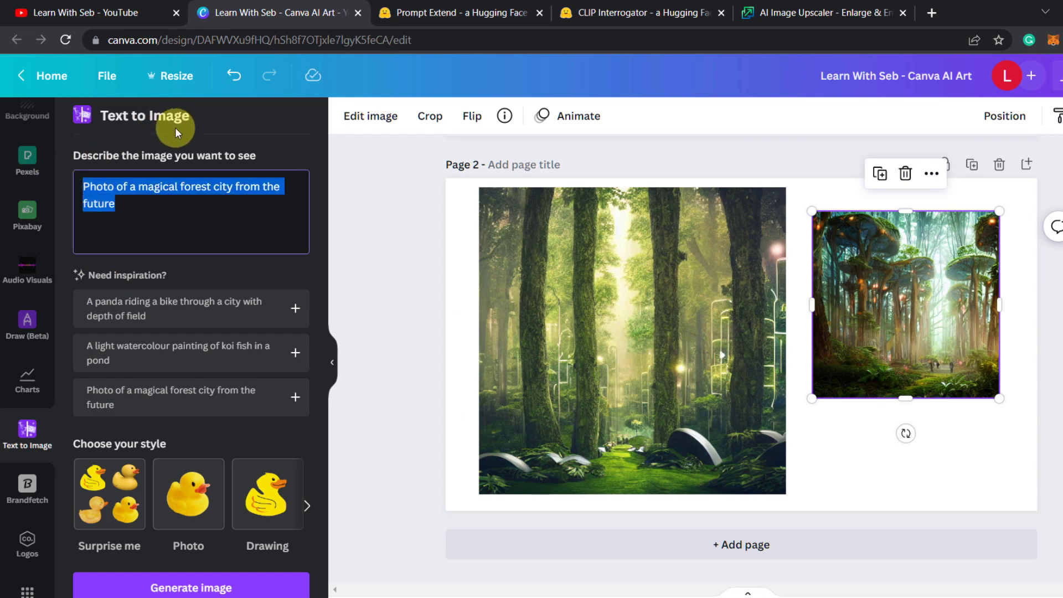
pyautogui.click(439, 12)
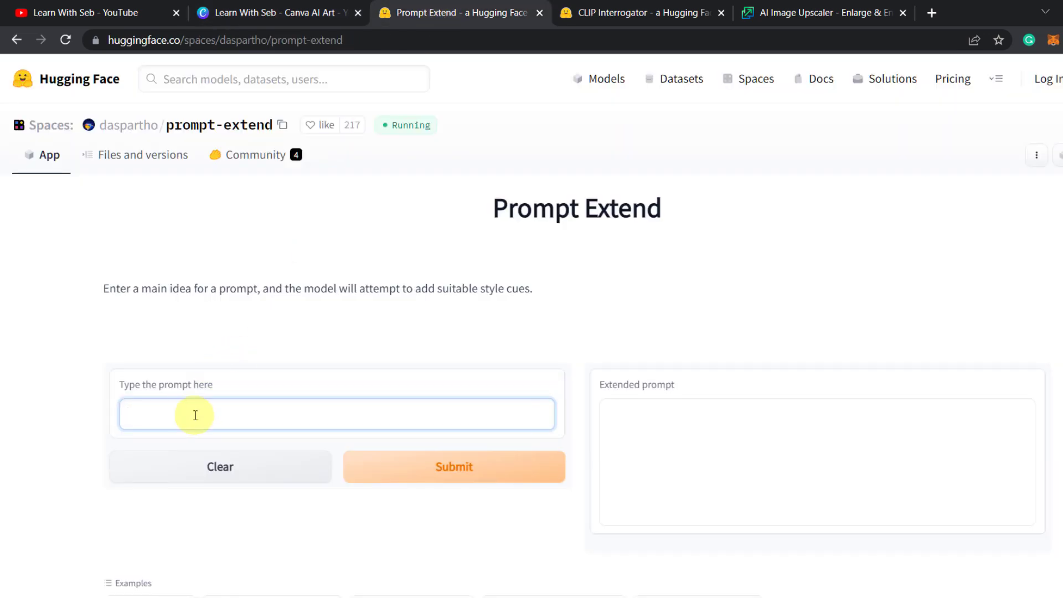
# Submit the prompt and select the full extended result with 4k, cinematic and concept art cues.
pyautogui.click(491, 478)
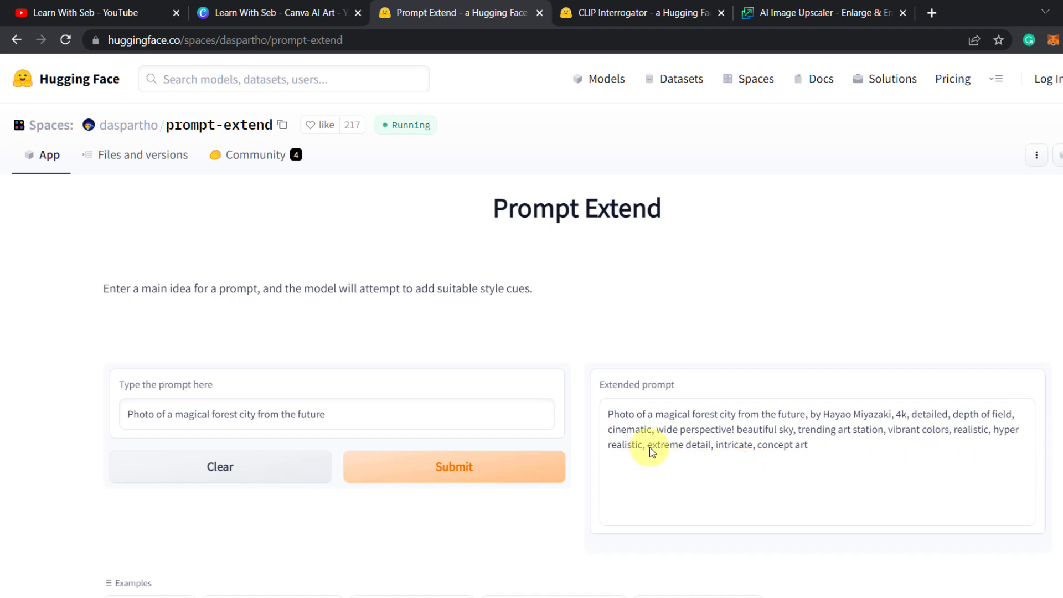
pyautogui.moveTo(722, 448); pyautogui.dragTo(809, 444)
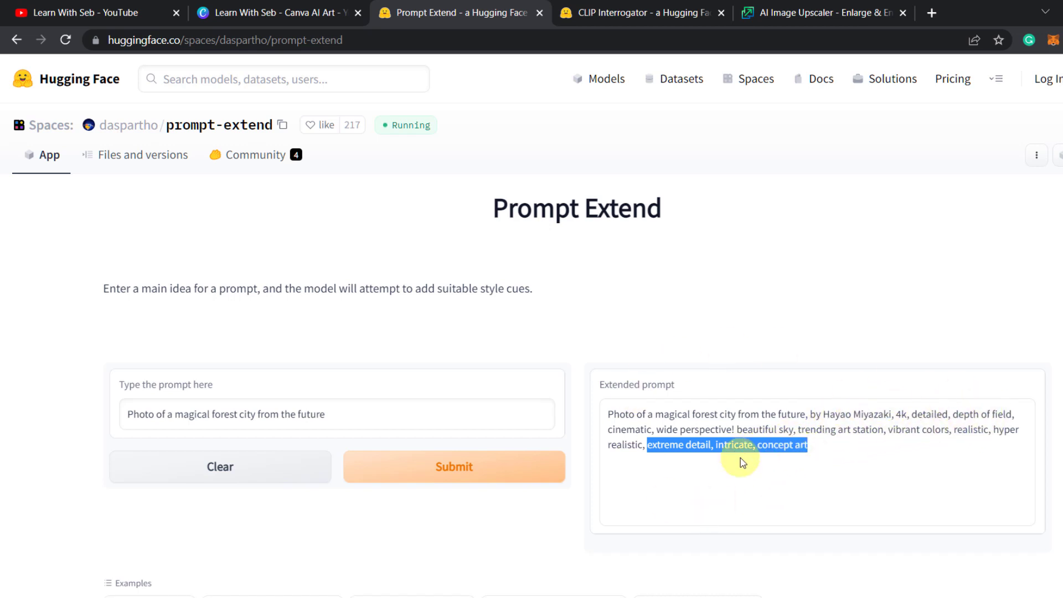
pyautogui.moveTo(862, 446); pyautogui.dragTo(580, 416)
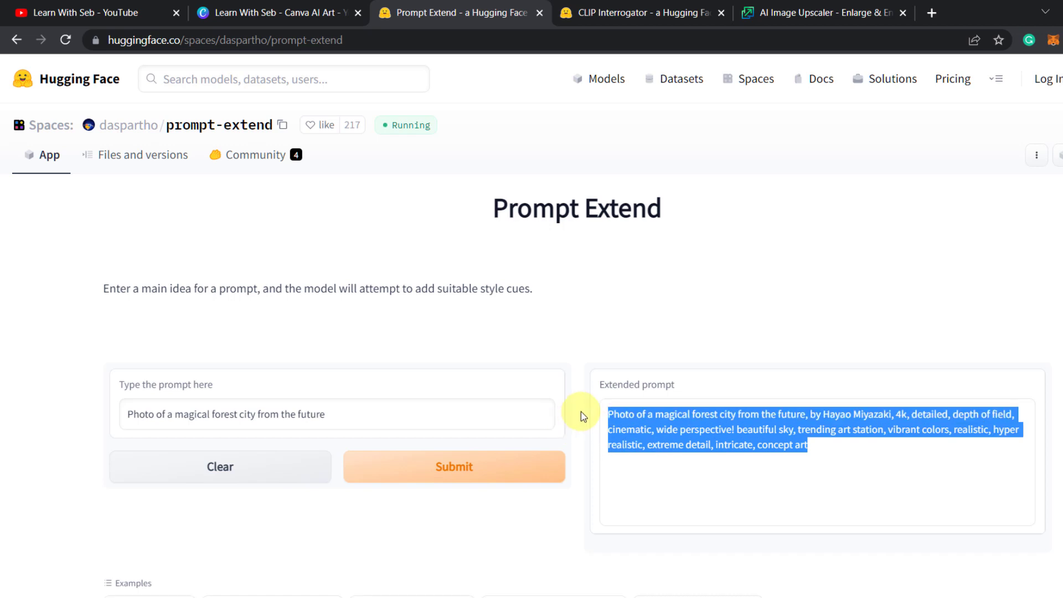
# Replace Canva's prompt with the extended prompt and remove the flagged 'by Hayao Miyazaki' reference.
pyautogui.click(282, 12)
pyautogui.click(178, 200)
pyautogui.hotkey('ctrl', 'a')
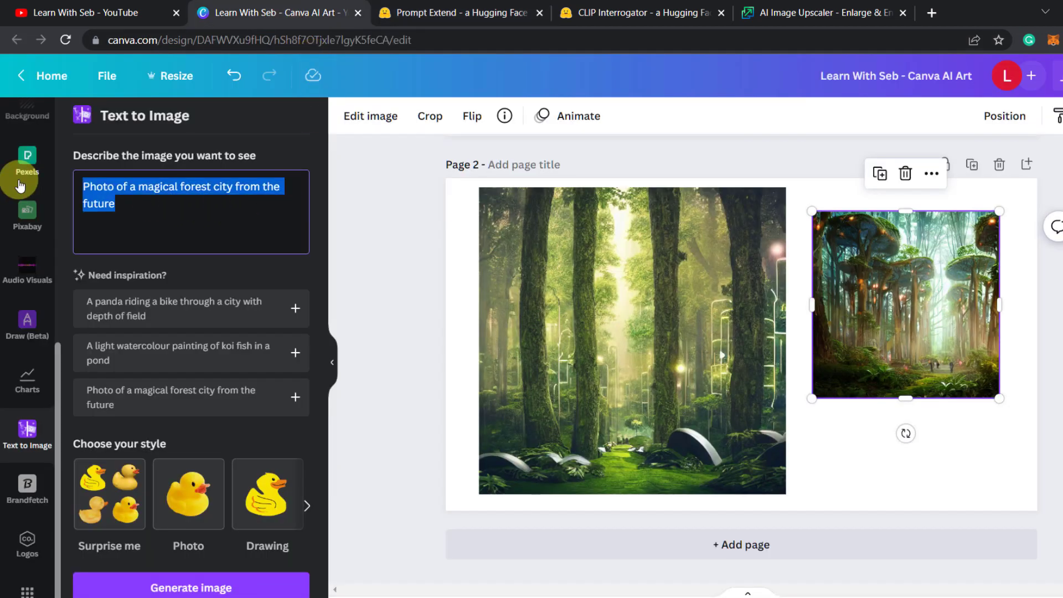
pyautogui.hotkey('ctrl', 'v')
pyautogui.click(231, 586)
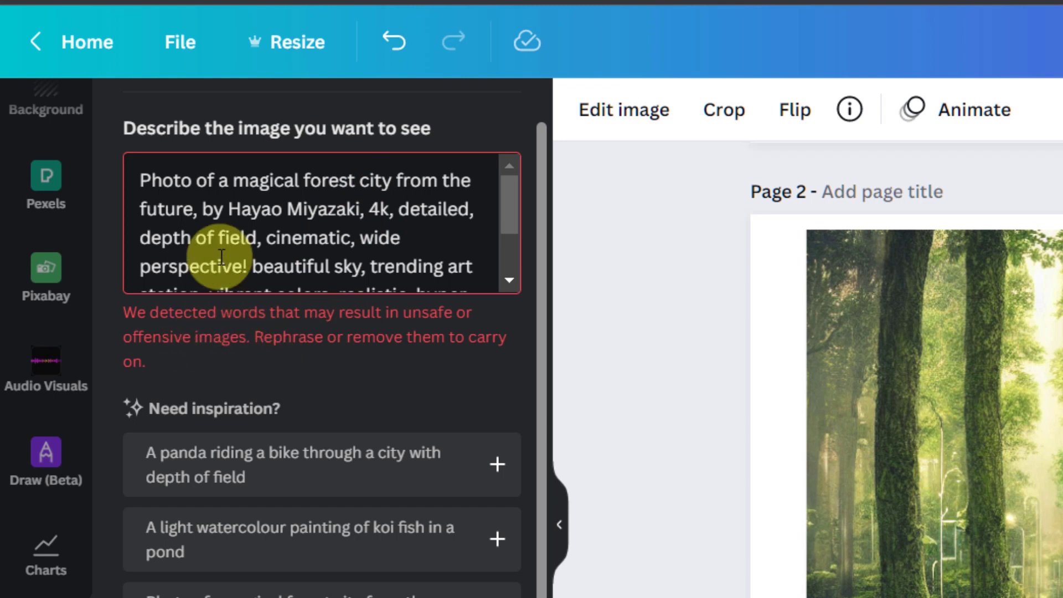
pyautogui.moveTo(205, 203); pyautogui.dragTo(360, 208)
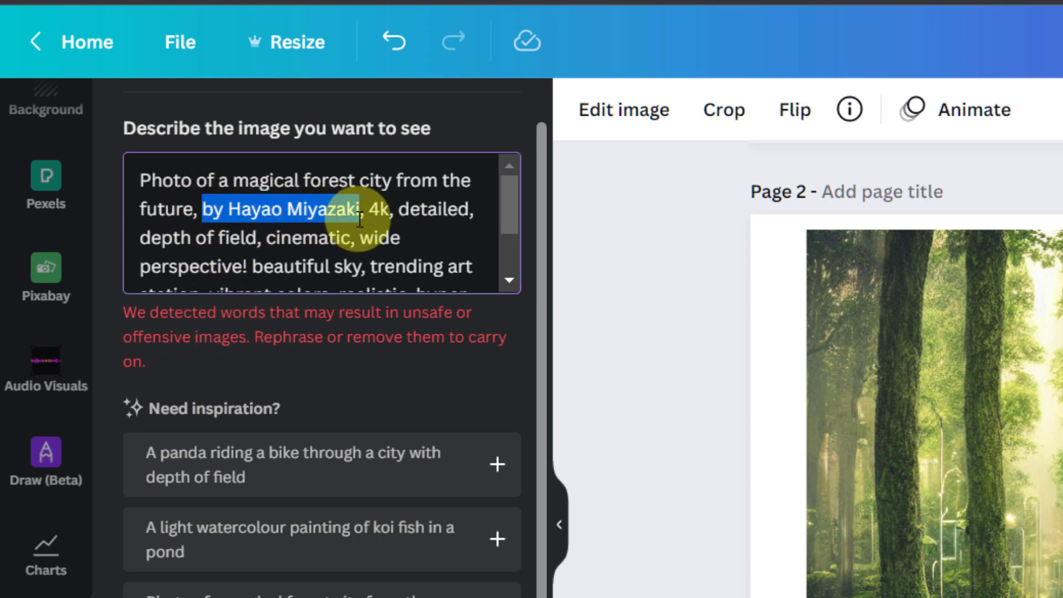
pyautogui.press('BackSpace')
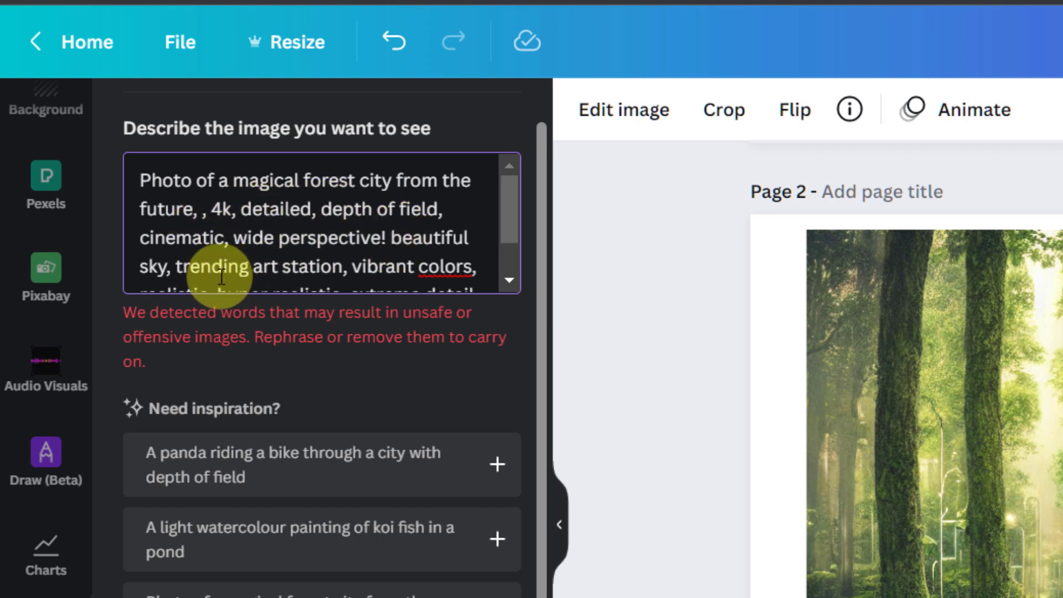
# Delete the 'extreme detail' and 'intricate' phrases from the prompt.
pyautogui.scroll(-2, 324, 244)
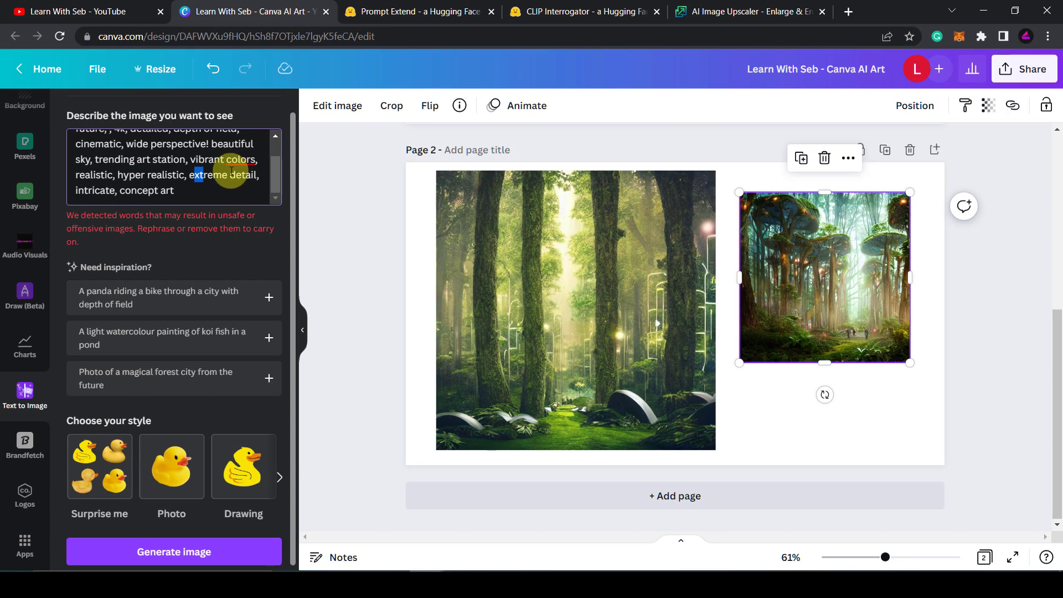
pyautogui.moveTo(231, 171); pyautogui.dragTo(260, 173)
pyautogui.press('BackSpace')
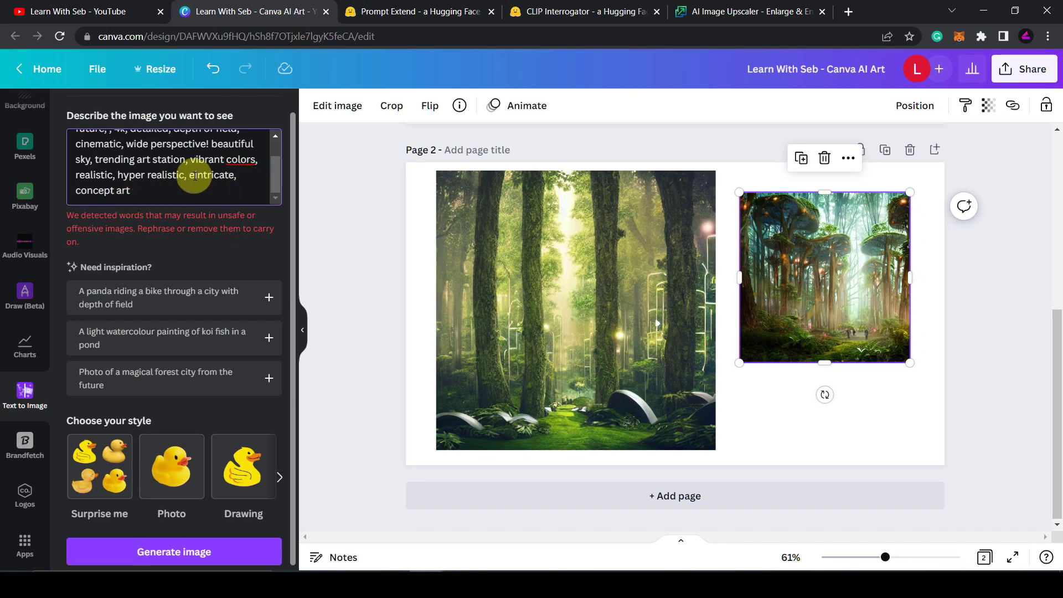
pyautogui.moveTo(189, 174); pyautogui.dragTo(268, 171)
pyautogui.press('BackSpace')
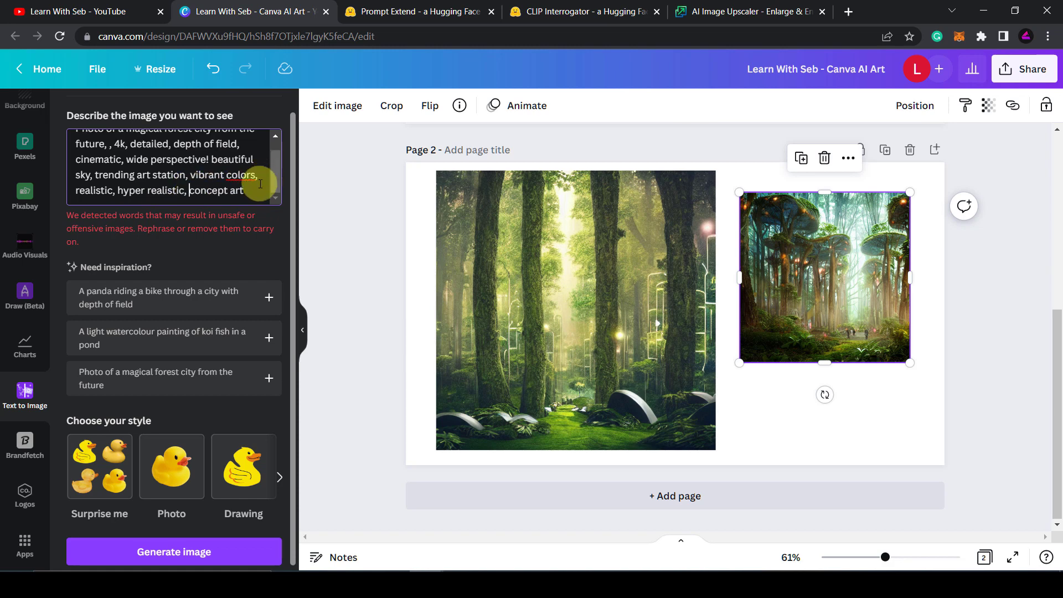
# Generate images from the edited forest-city prompt and wait for the new results.
pyautogui.click(190, 553)
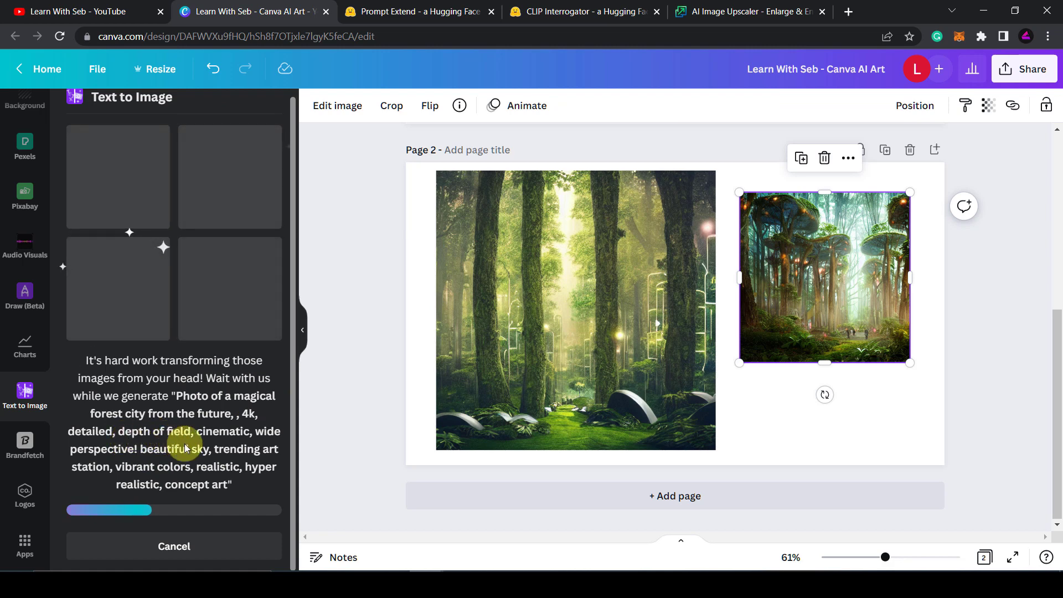
pyautogui.scroll(5, 693, 338)
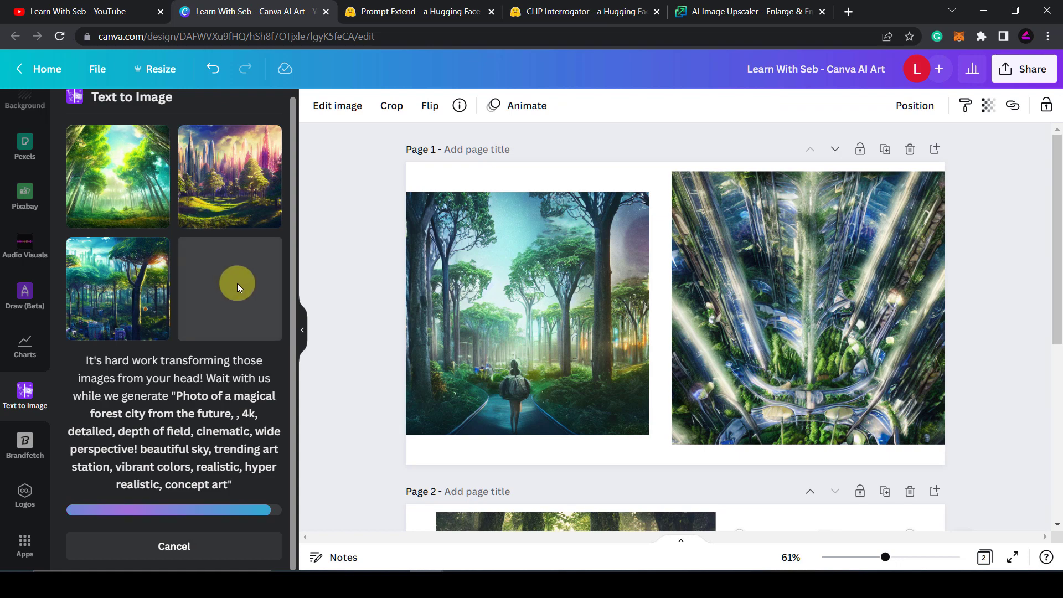
# Add Page 3 and place the first generated forest image enlarged to a large square.
pyautogui.scroll(-5, 524, 343)
pyautogui.click(587, 496)
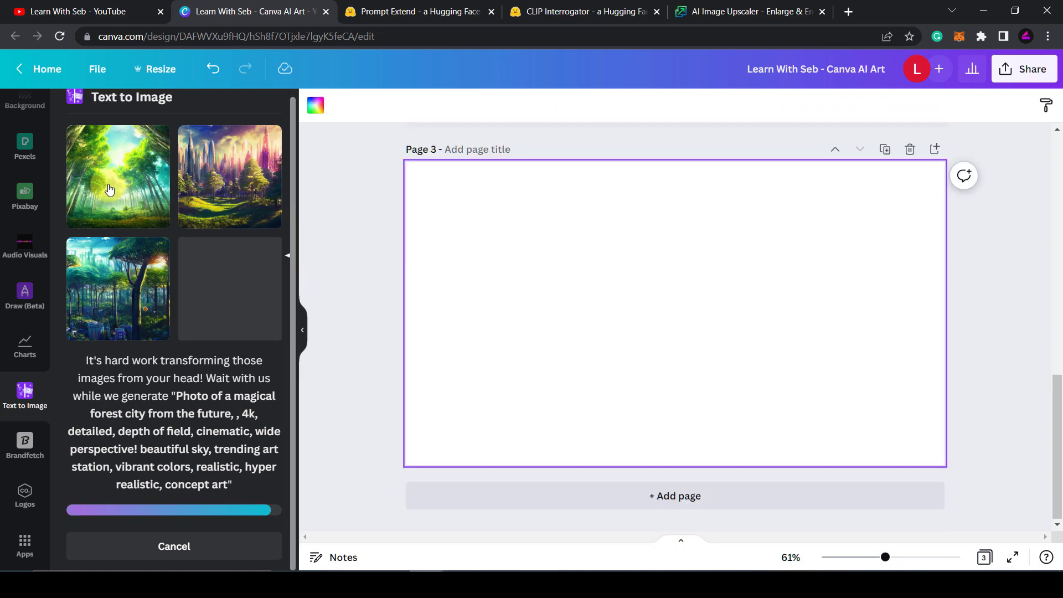
pyautogui.click(118, 176)
pyautogui.moveTo(761, 362); pyautogui.dragTo(745, 491)
pyautogui.moveTo(868, 468); pyautogui.dragTo(705, 357)
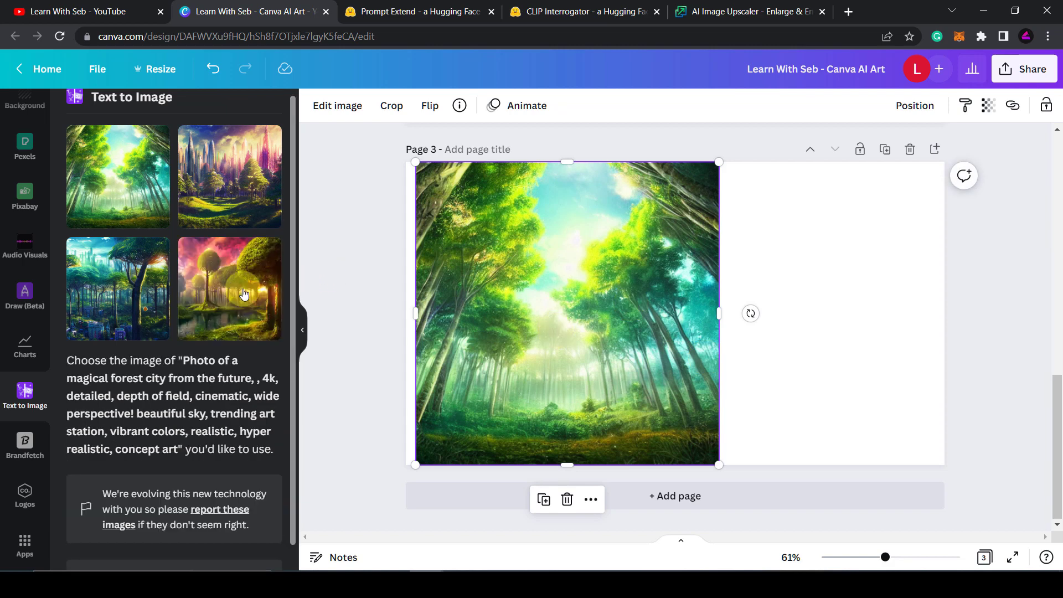
# Add Page 4 with the fourth forest image enlarged to nearly the page height.
pyautogui.click(675, 496)
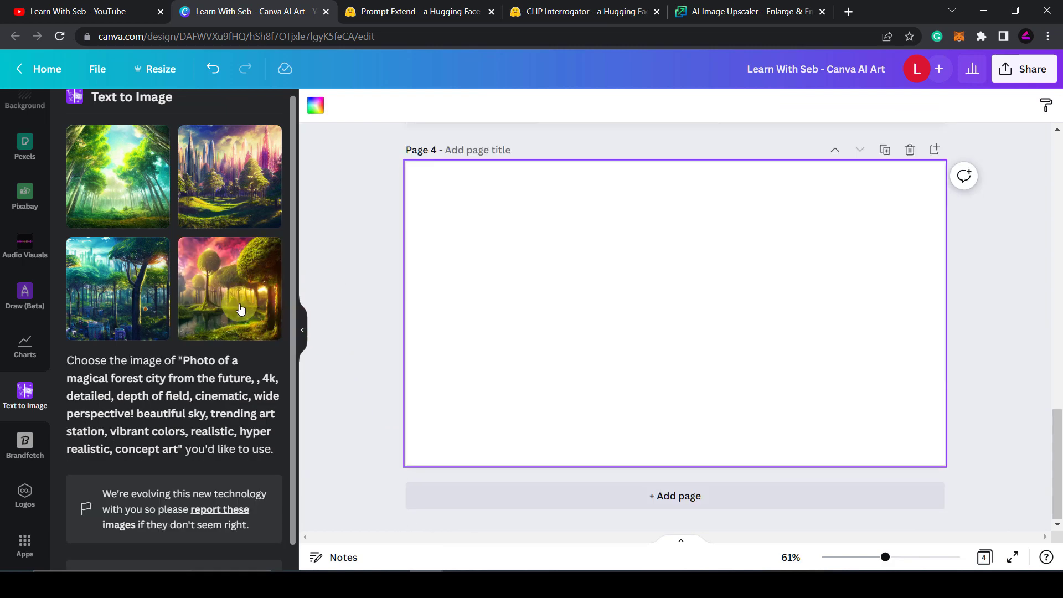
pyautogui.click(240, 309)
pyautogui.moveTo(690, 294); pyautogui.dragTo(512, 233)
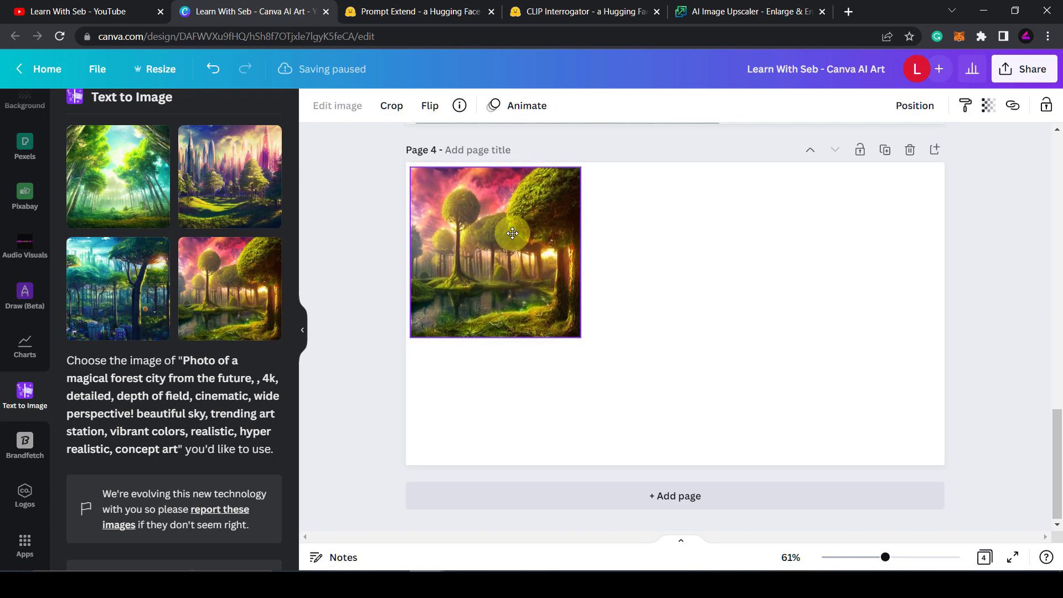
pyautogui.moveTo(580, 337); pyautogui.dragTo(763, 413)
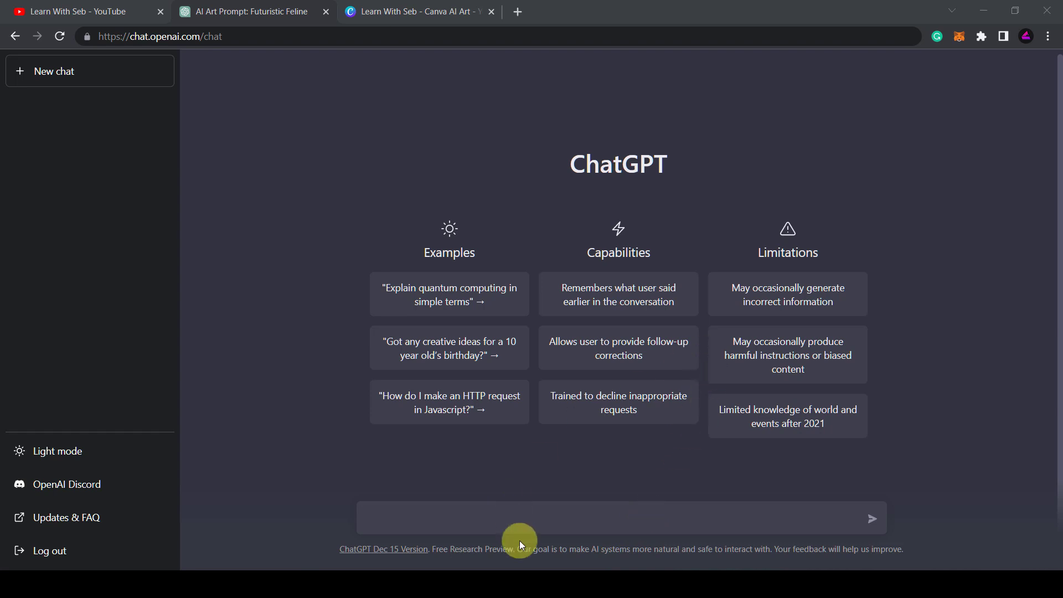
# Ask ChatGPT to write an AI art prompt of a cat roaming around a magical city.
pyautogui.click(490, 519)
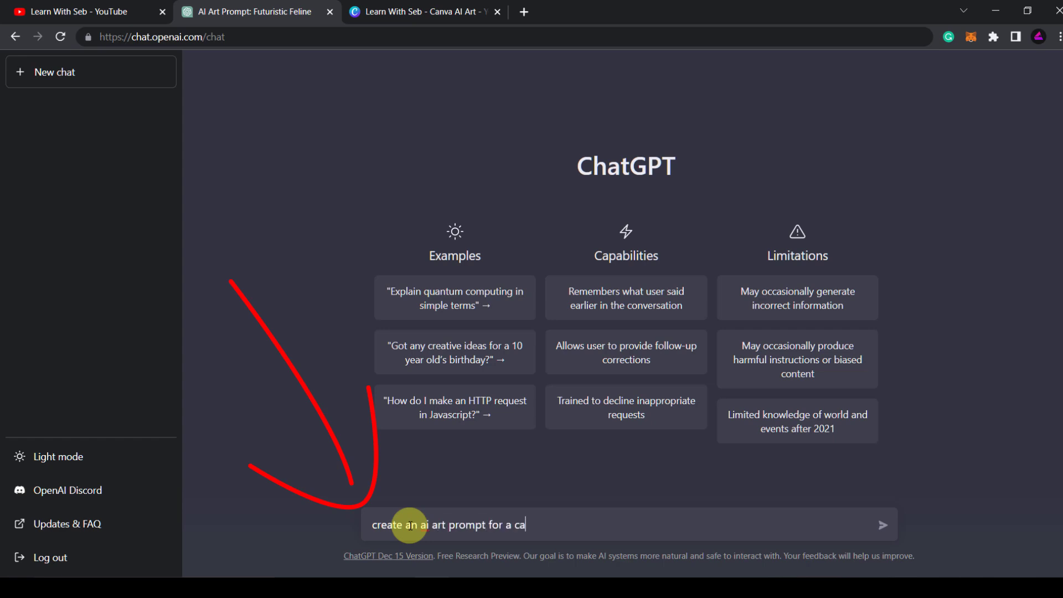
pyautogui.write('ing around a magical city')
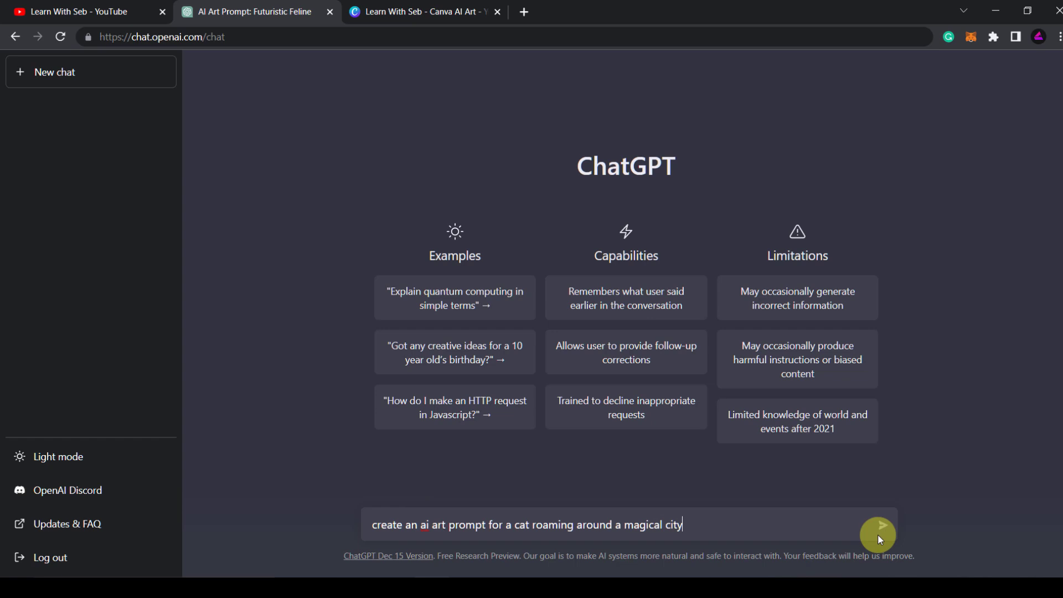
pyautogui.click(884, 527)
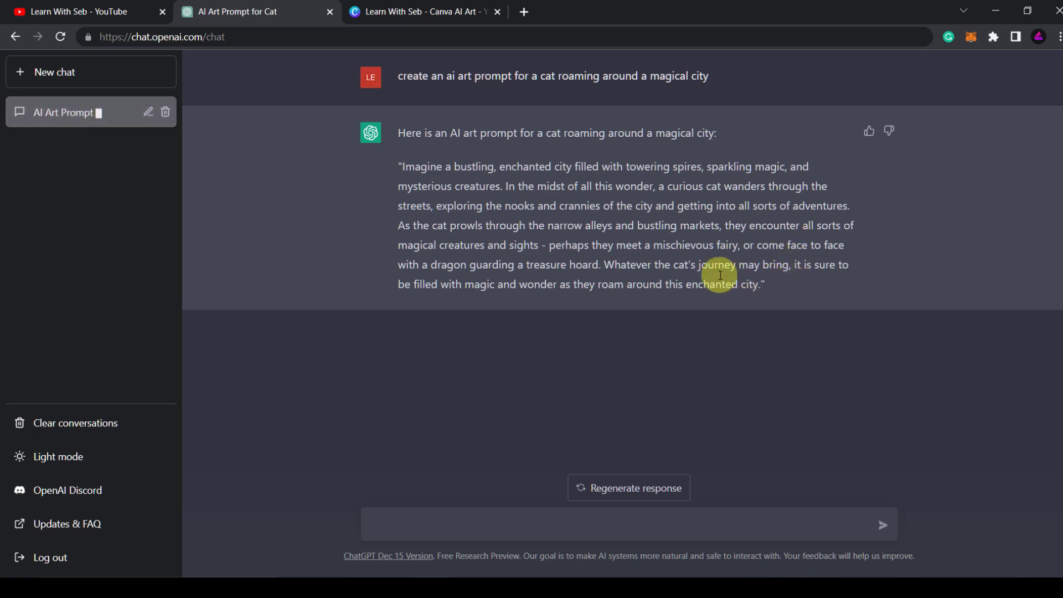
# Select and copy ChatGPT's full quoted cat prompt, then return to the Canva design.
pyautogui.moveTo(602, 268); pyautogui.dragTo(690, 299)
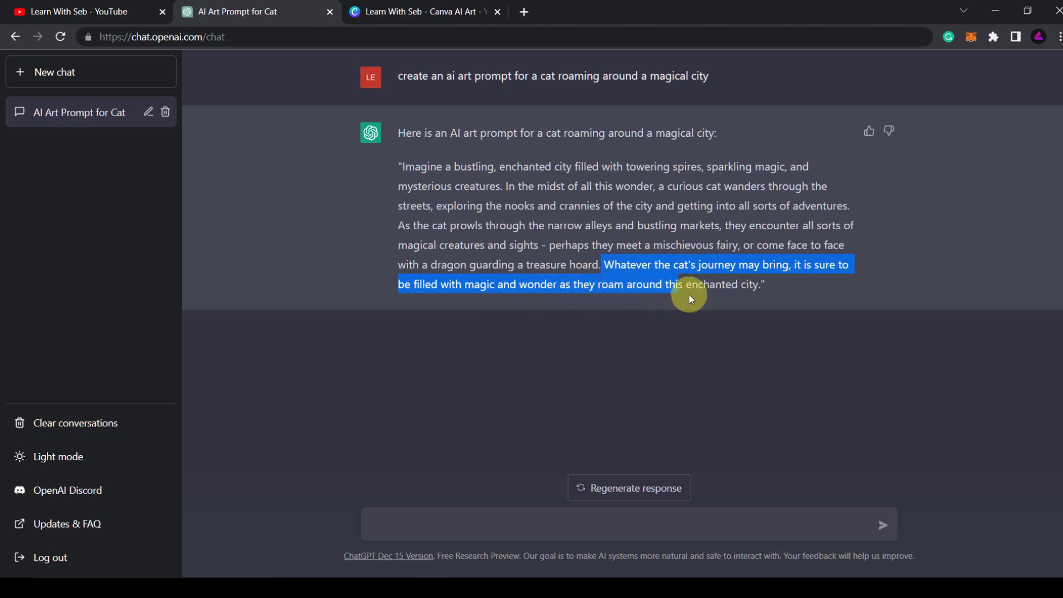
pyautogui.click(775, 284)
pyautogui.moveTo(778, 282); pyautogui.dragTo(397, 171)
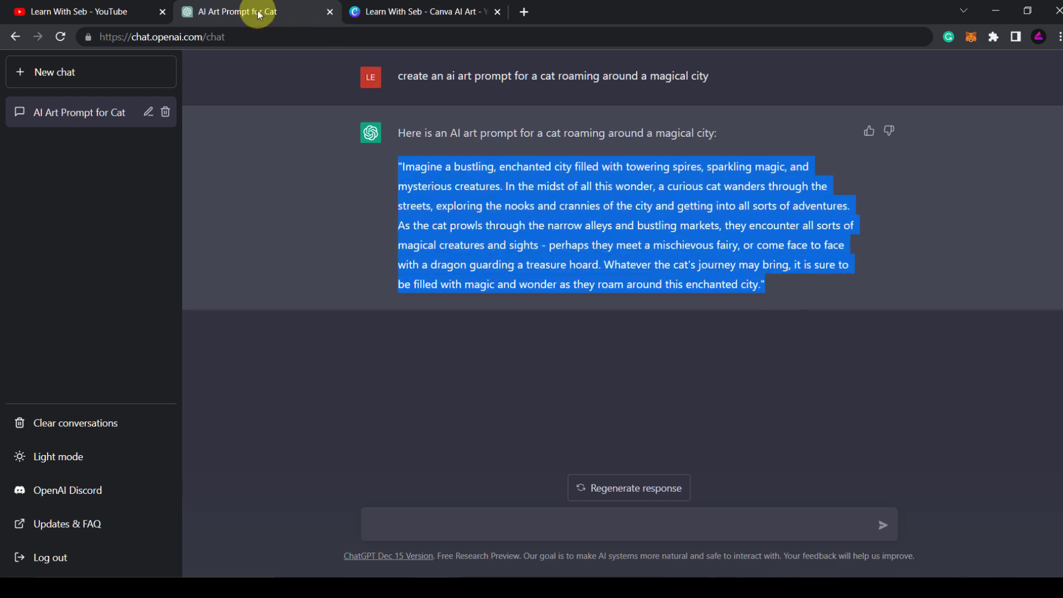
pyautogui.click(397, 12)
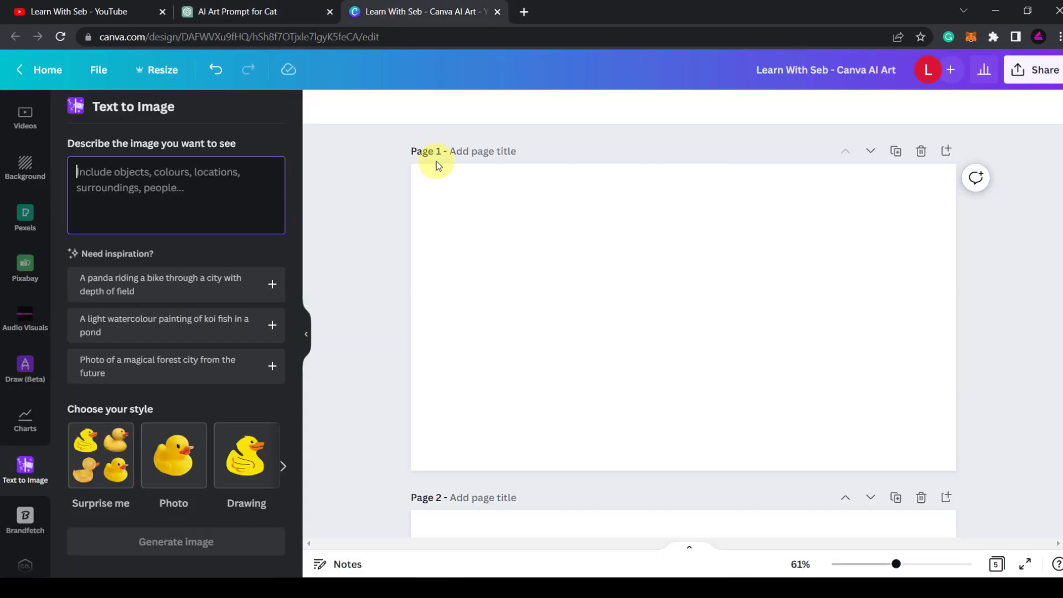
# Paste ChatGPT's cat-city prompt, remove the opening quote and 'As the ca', and generate Photo-style images.
pyautogui.click(219, 201)
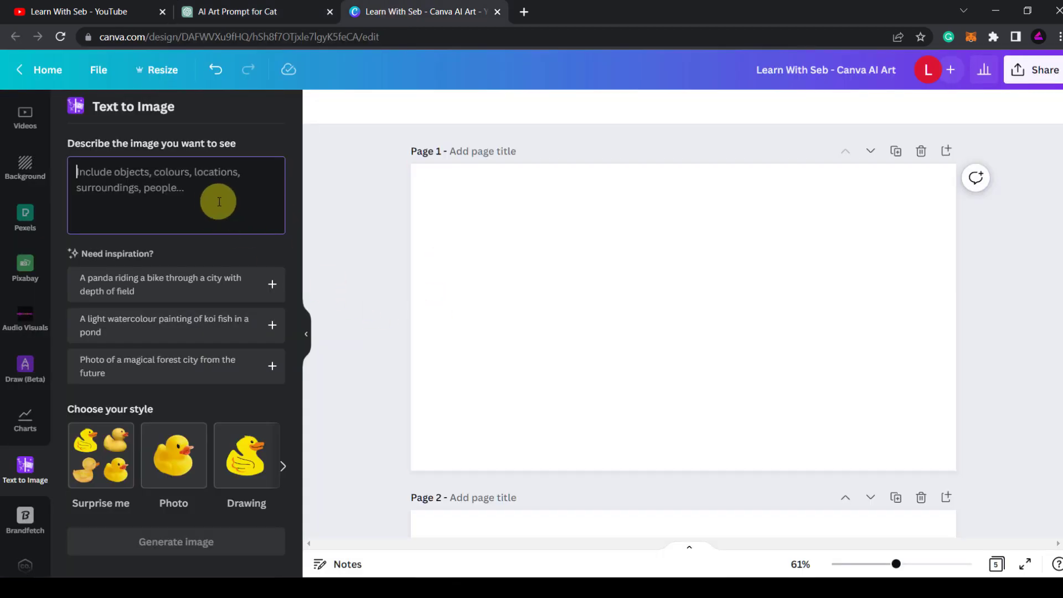
pyautogui.hotkey('ctrl', 'v')
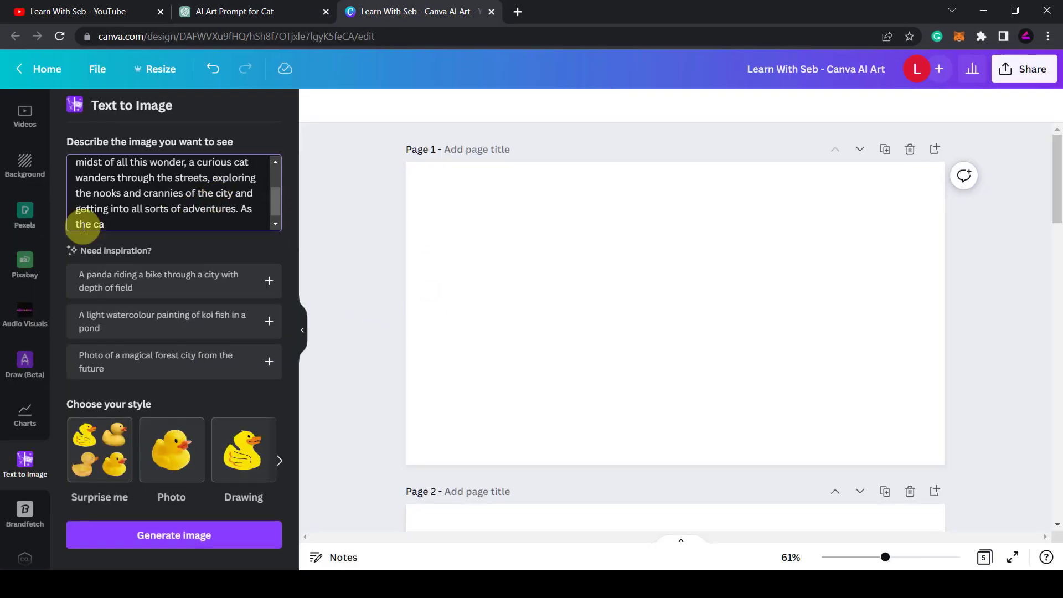
pyautogui.scroll(3, 105, 188)
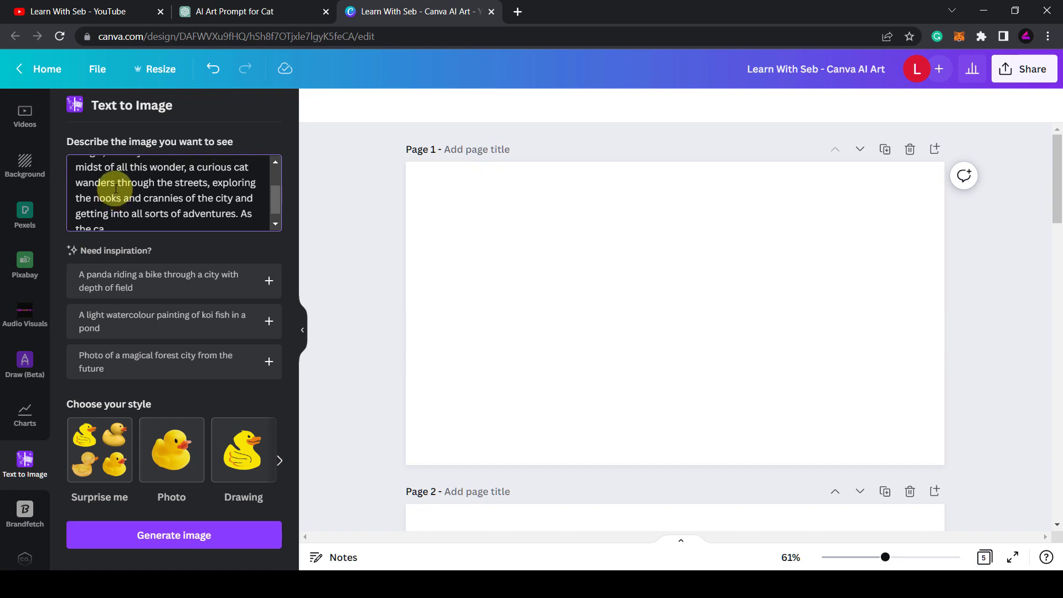
pyautogui.click(76, 170)
pyautogui.press('BackSpace')
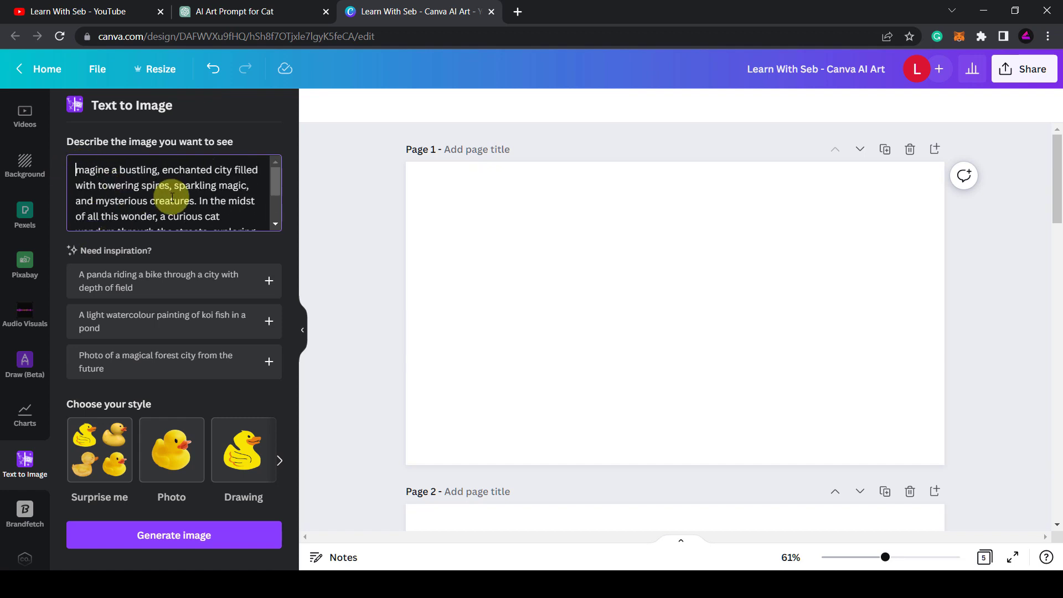
pyautogui.scroll(-3, 171, 197)
pyautogui.moveTo(240, 201); pyautogui.dragTo(267, 216)
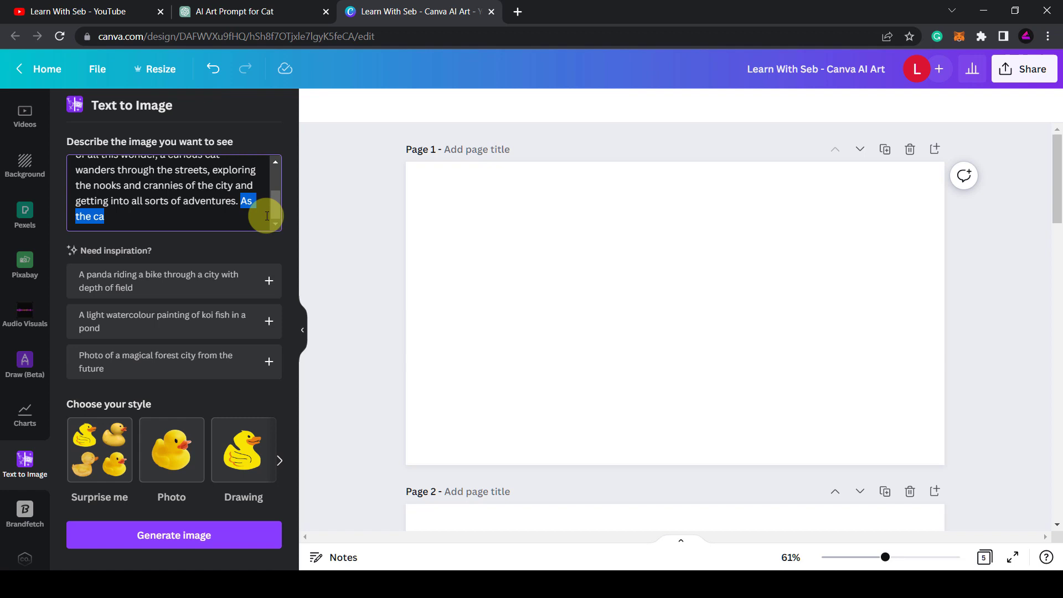
pyautogui.press('BackSpace')
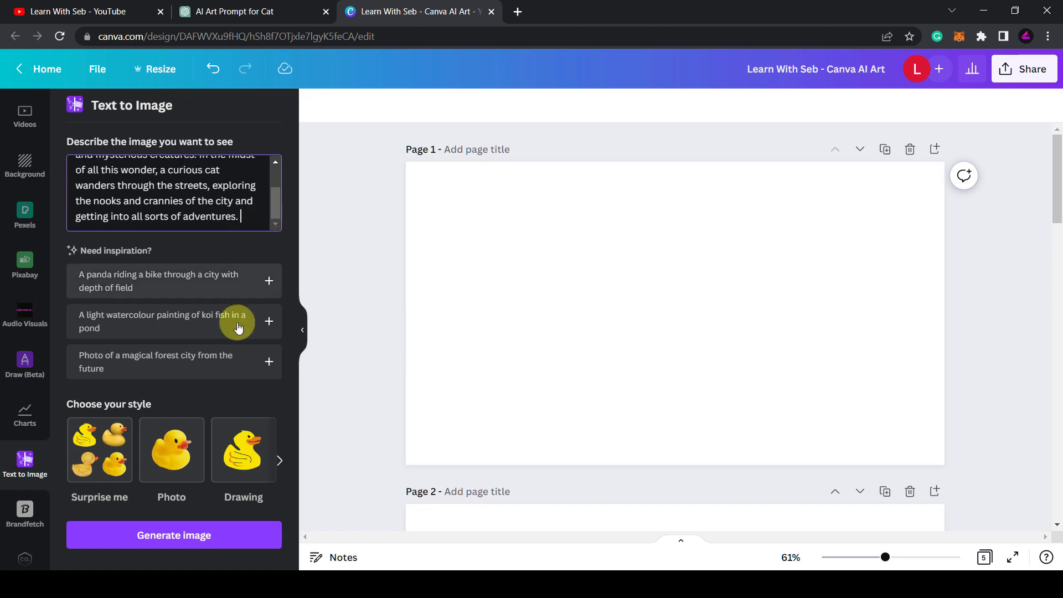
pyautogui.click(168, 468)
pyautogui.click(202, 534)
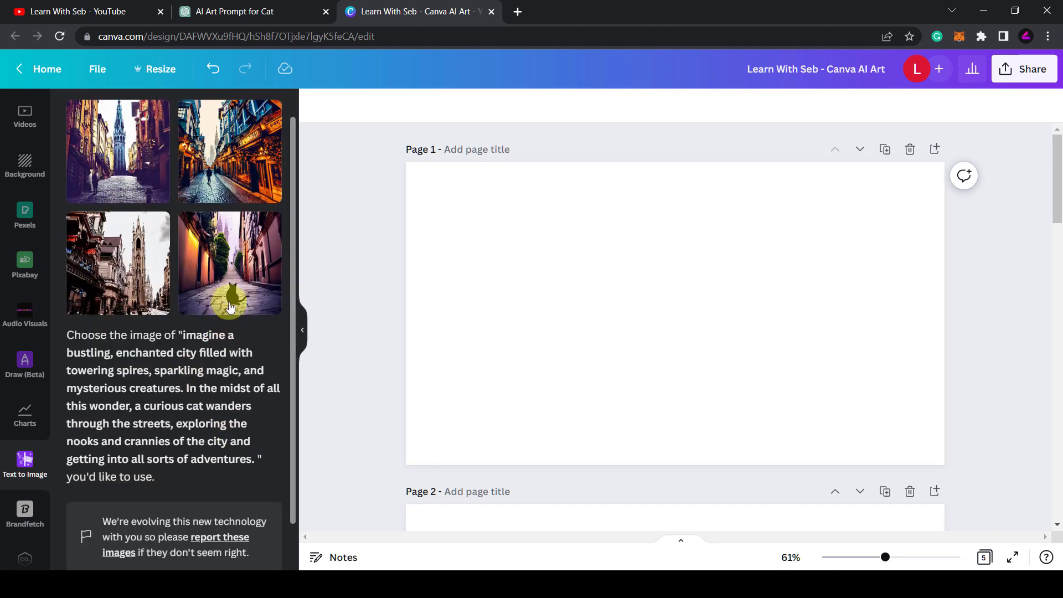
# Insert the cat-in-an-alley image, enlarge it, and move it toward Page 1's top-right.
pyautogui.click(192, 268)
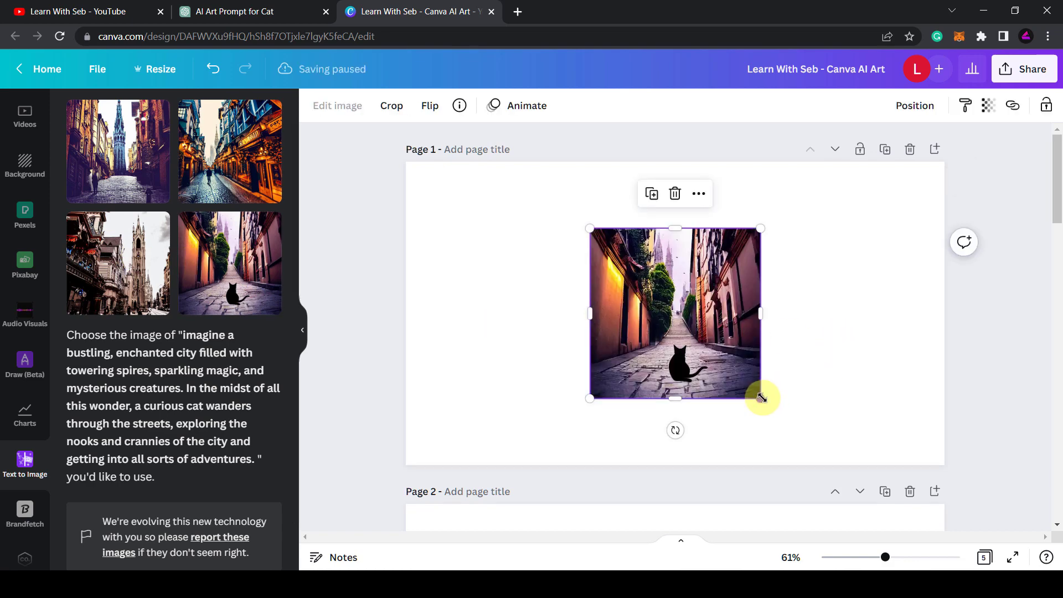
pyautogui.moveTo(765, 403); pyautogui.dragTo(900, 442)
pyautogui.moveTo(757, 354); pyautogui.dragTo(827, 308)
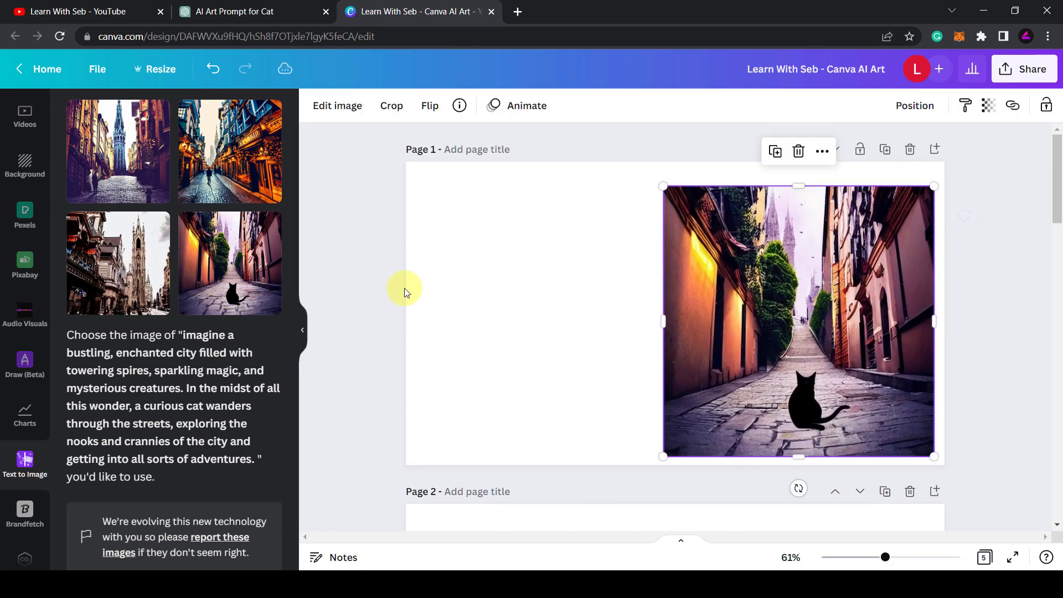
# Add the second street image and place it at Page 1's top-left.
pyautogui.scroll(1, 222, 273)
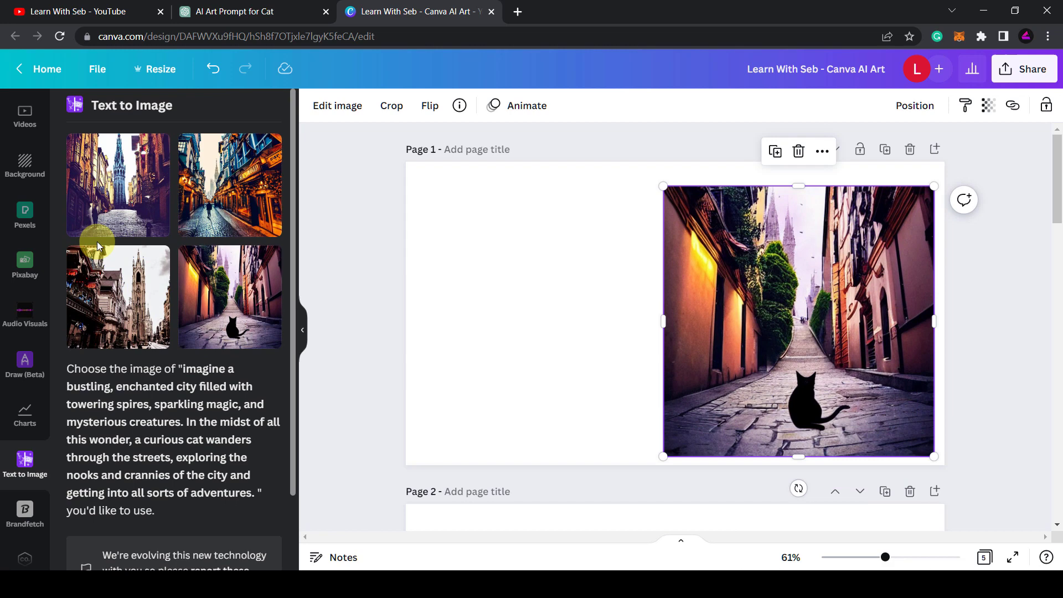
pyautogui.click(200, 214)
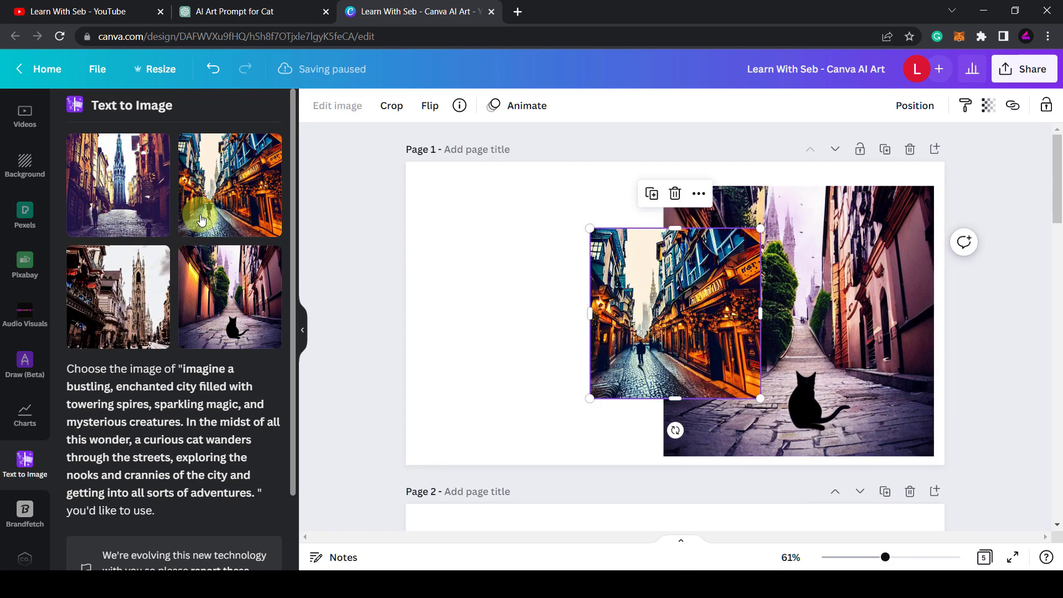
pyautogui.moveTo(690, 341); pyautogui.dragTo(500, 304)
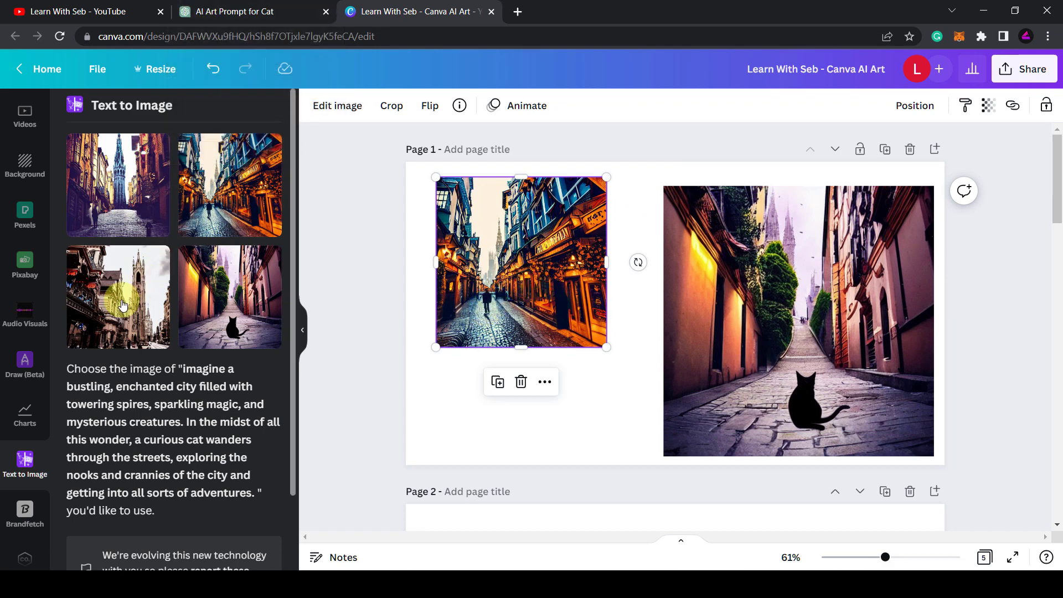
# Ask ChatGPT to make the cat more prominent in the description, then select the reply's opening sentences.
pyautogui.click(213, 12)
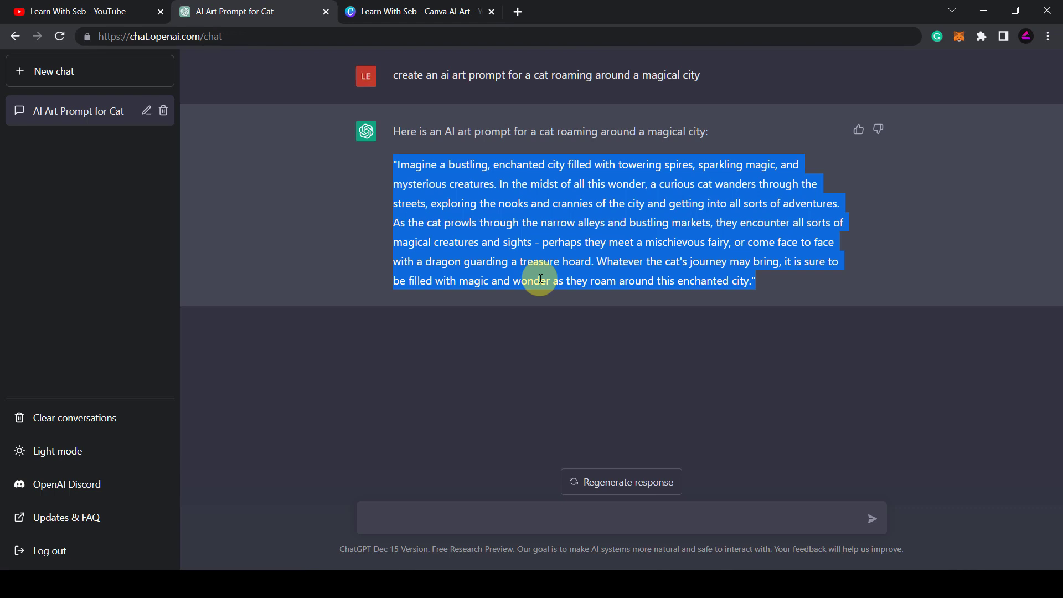
pyautogui.click(773, 280)
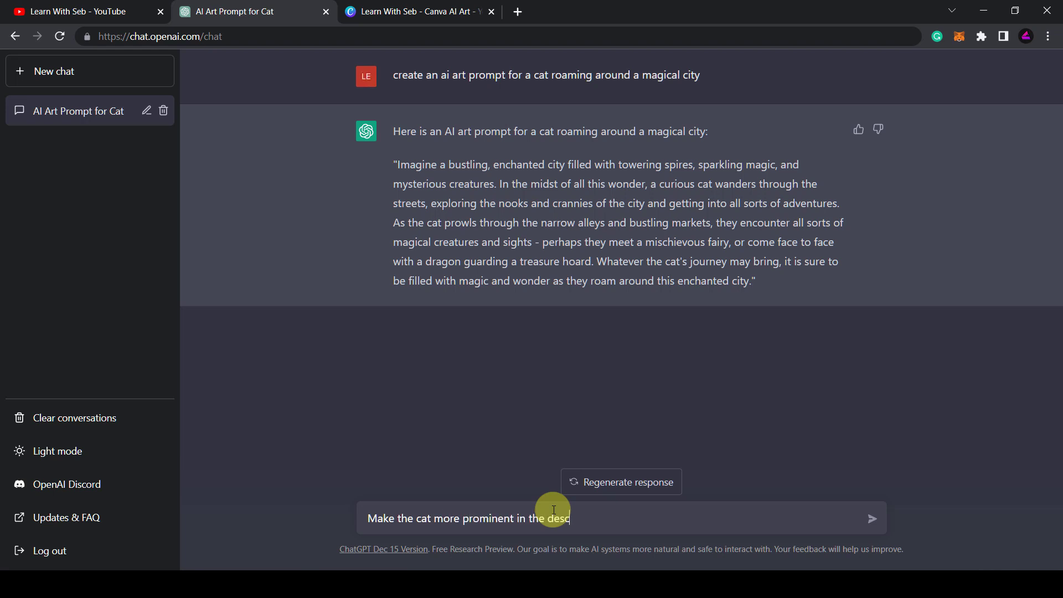
pyautogui.press('Return')
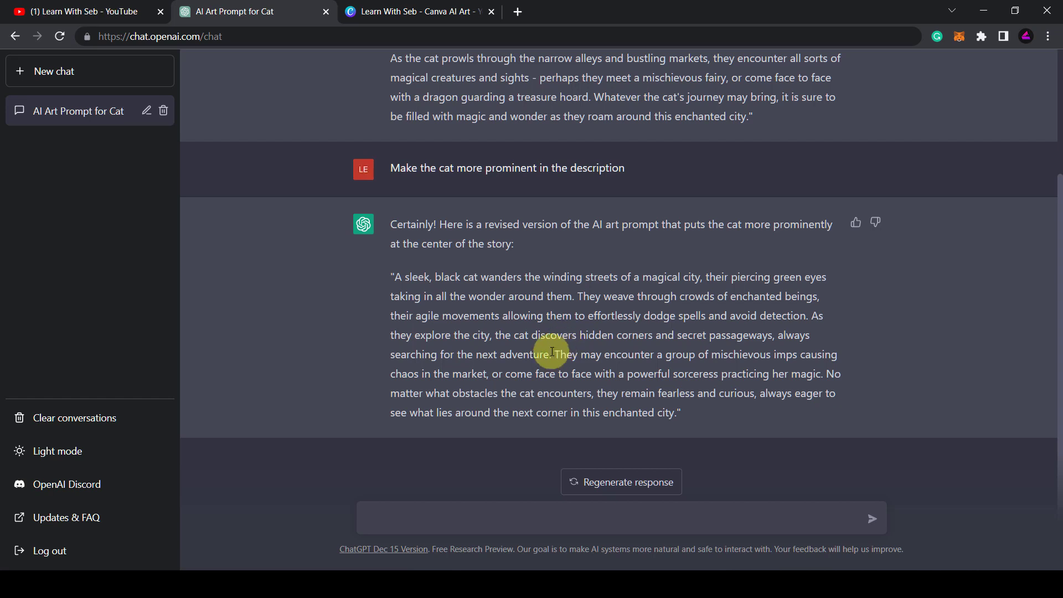
pyautogui.moveTo(552, 357); pyautogui.dragTo(401, 274)
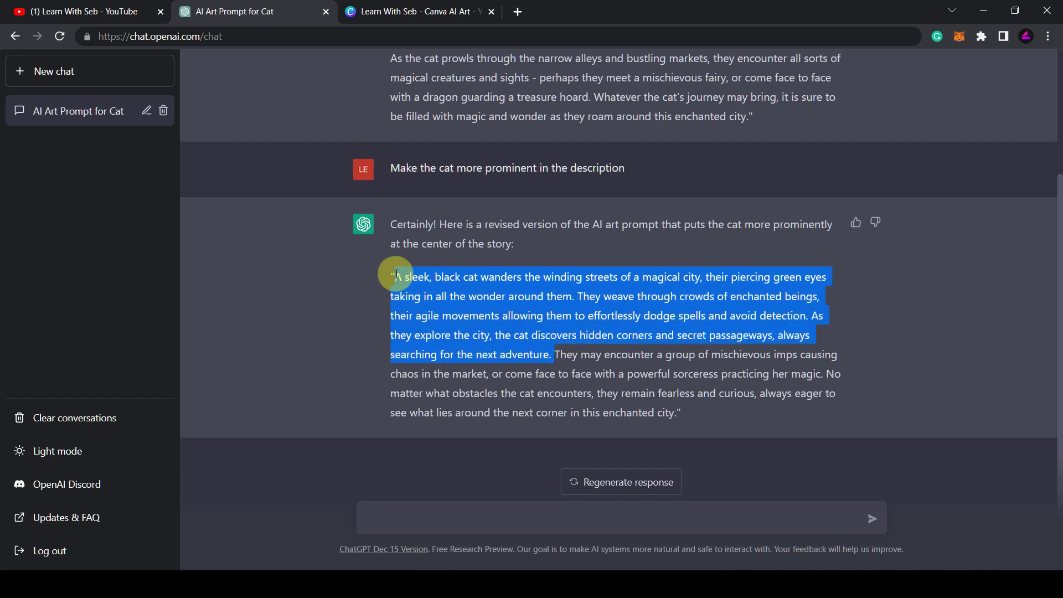
# Start a fresh Text to Image prompt and replace the old text with the revised sleek black cat prompt.
pyautogui.click(363, 11)
pyautogui.scroll(-5, 190, 278)
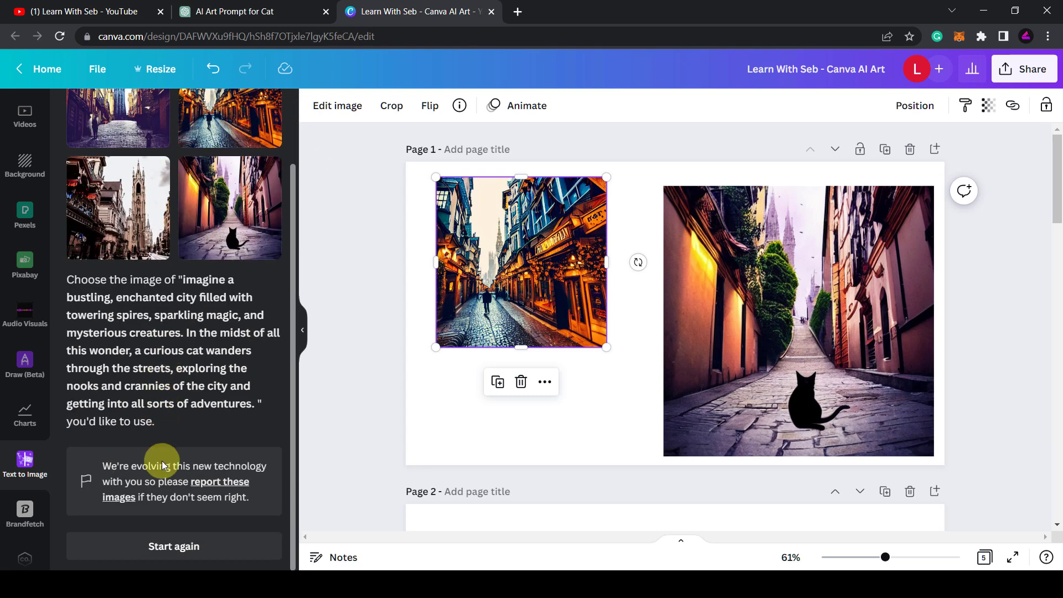
pyautogui.click(171, 546)
pyautogui.click(154, 198)
pyautogui.hotkey('ctrl', 'a')
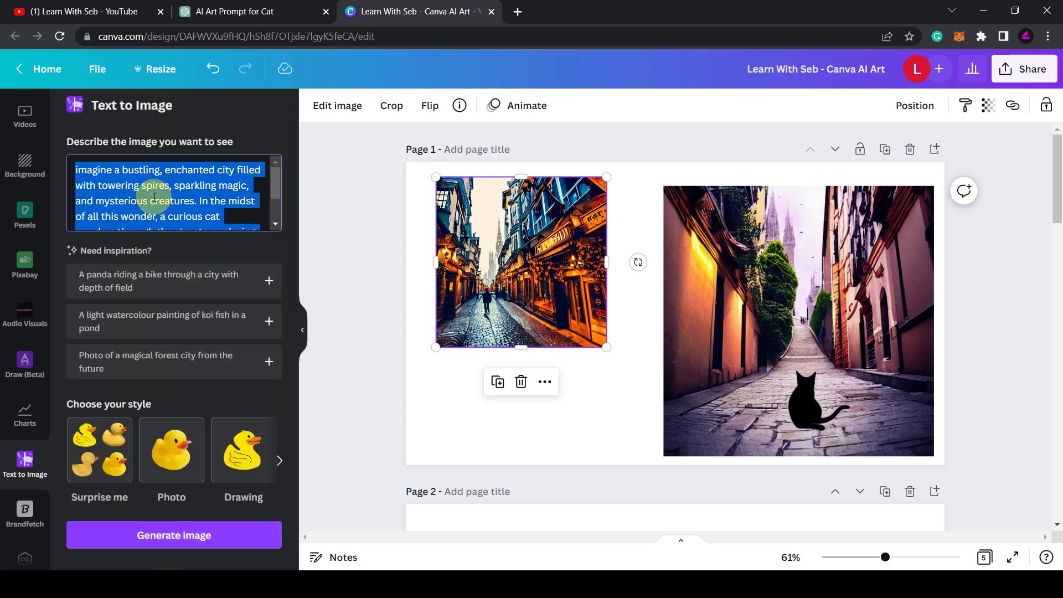
pyautogui.press('BackSpace')
pyautogui.hotkey('ctrl', 'v')
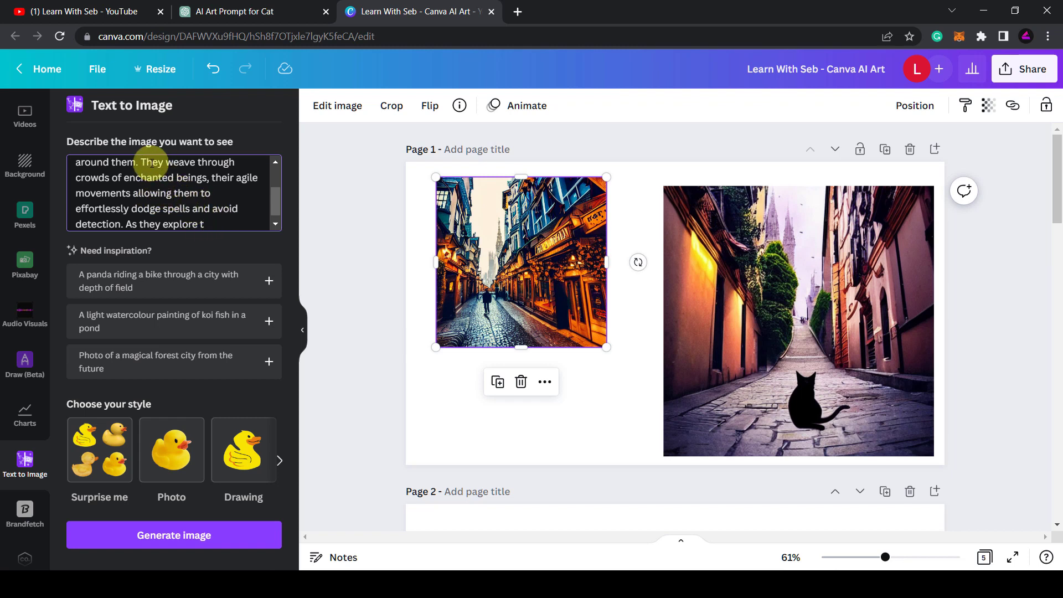
# Cut the prompt down to its first sentence and generate Photo-style images.
pyautogui.moveTo(143, 163); pyautogui.dragTo(244, 220)
pyautogui.press('BackSpace')
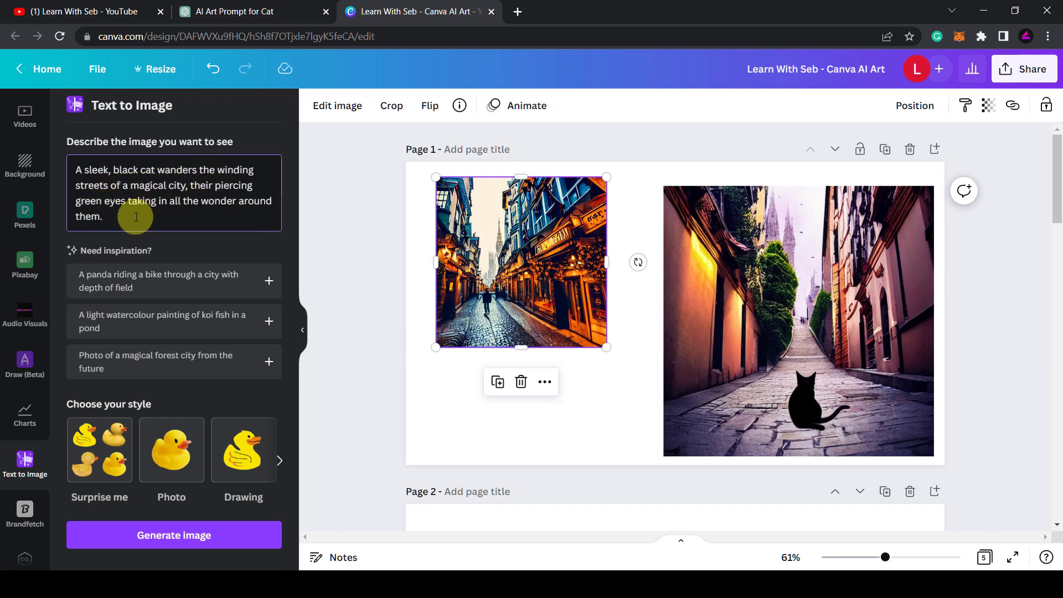
pyautogui.click(172, 449)
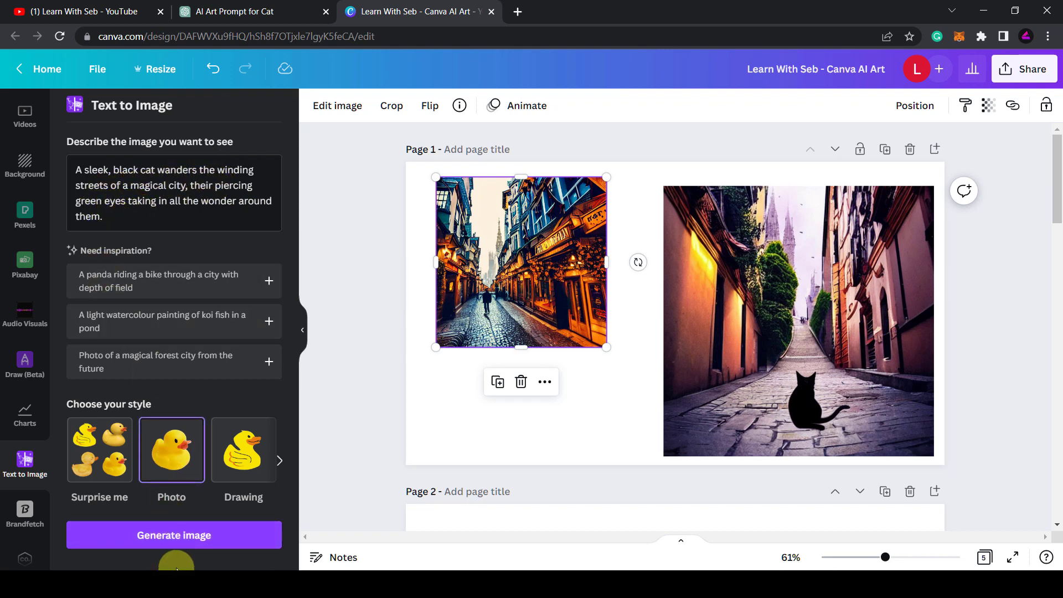
pyautogui.click(178, 542)
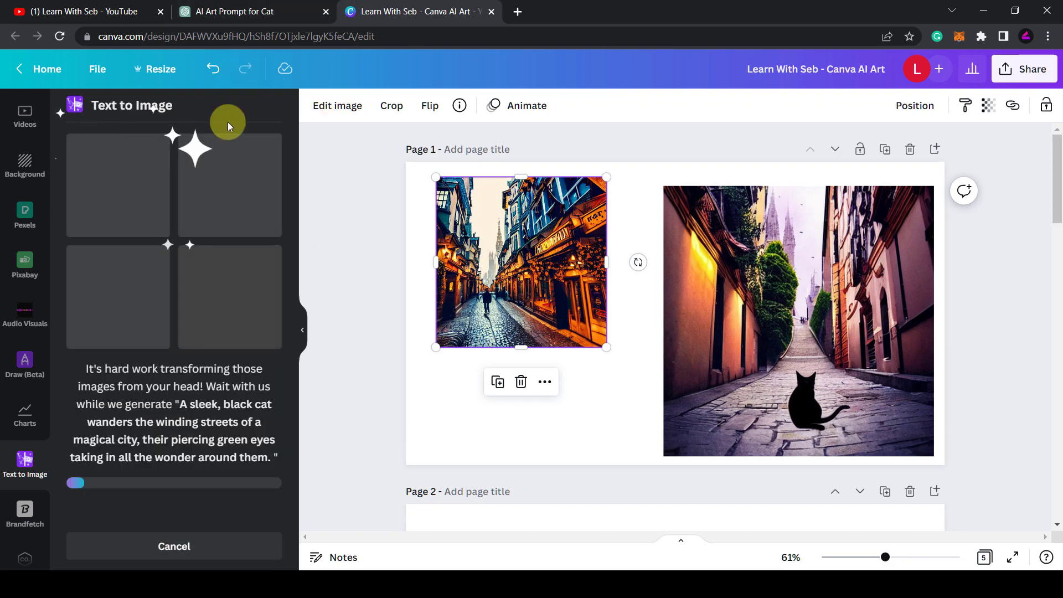
# Add the cat on a green-walled street image, enlarged over Page 1's top-left, then review the revised ChatGPT prompt.
pyautogui.click(259, 11)
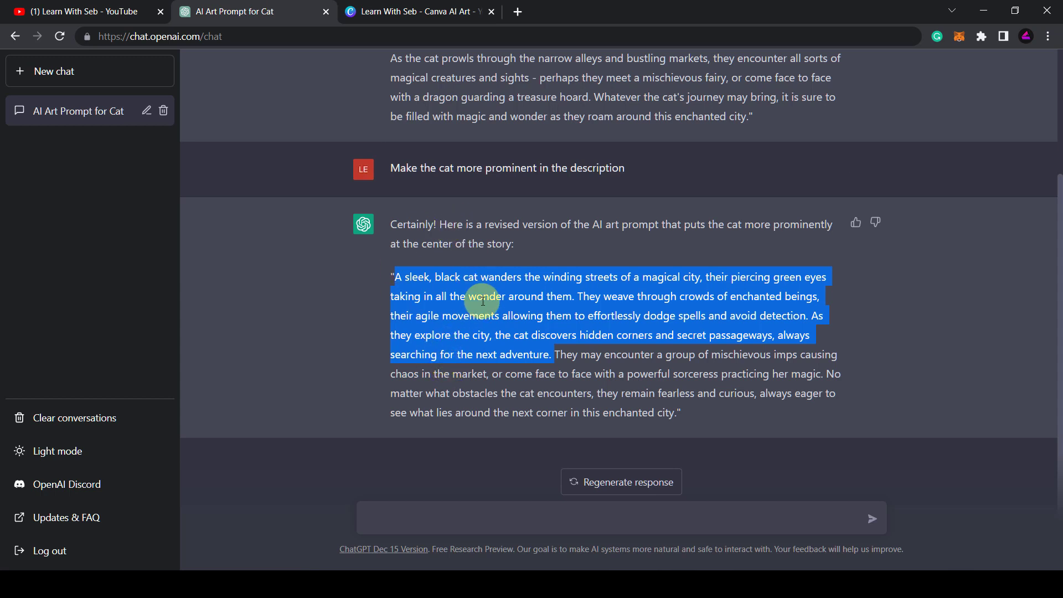
pyautogui.scroll(3, 510, 179)
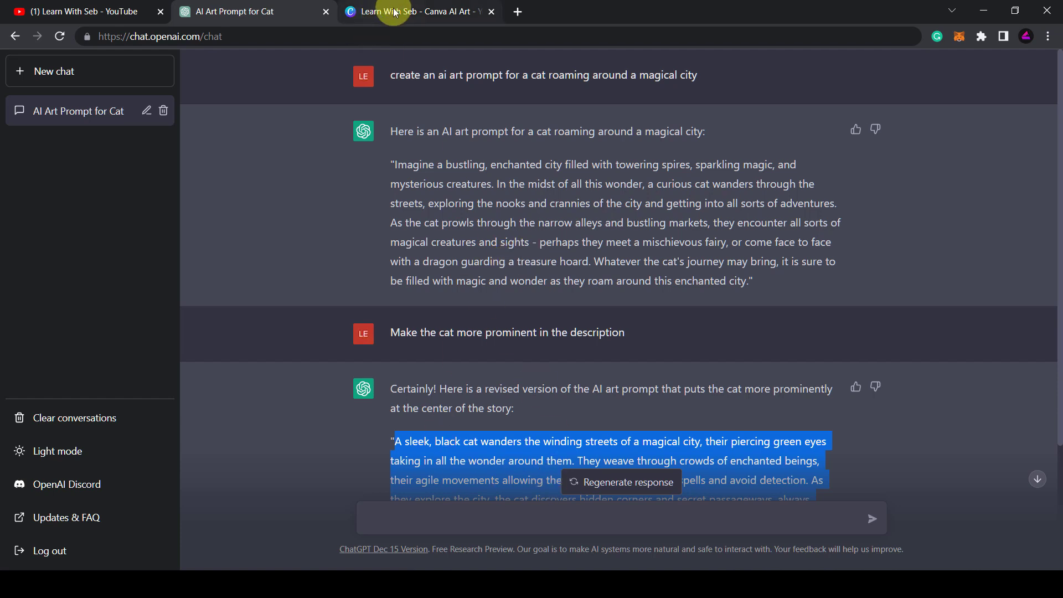
pyautogui.click(374, 13)
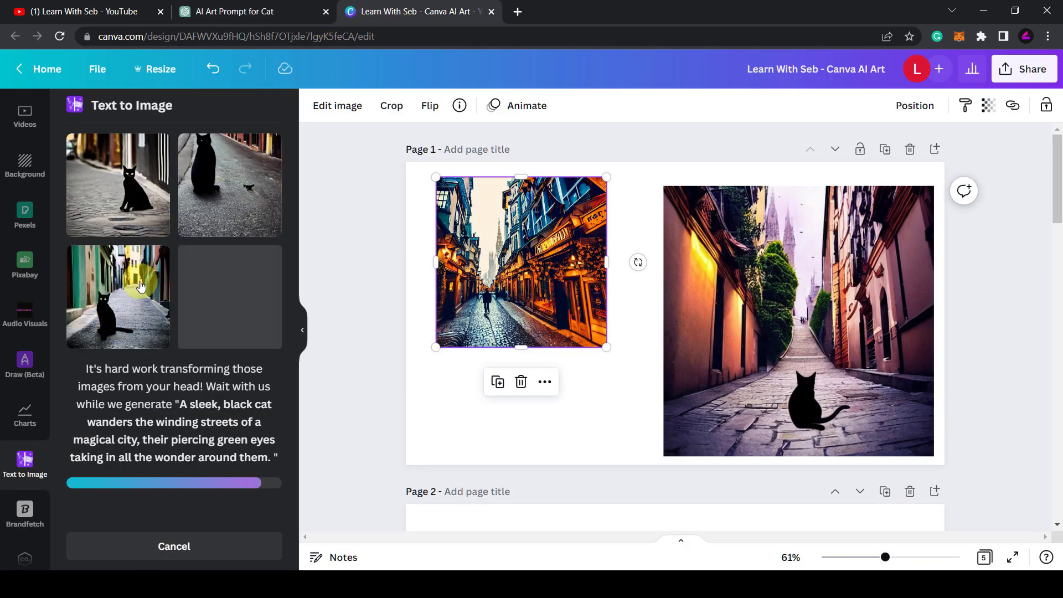
pyautogui.click(128, 289)
pyautogui.moveTo(504, 266); pyautogui.dragTo(703, 427)
pyautogui.click(255, 12)
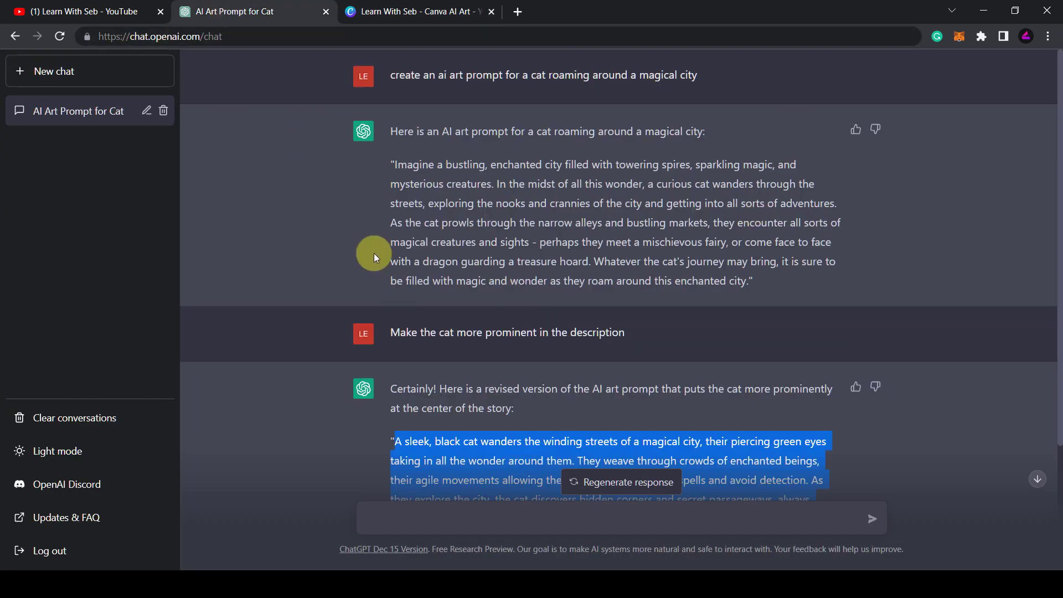
pyautogui.scroll(-3, 669, 460)
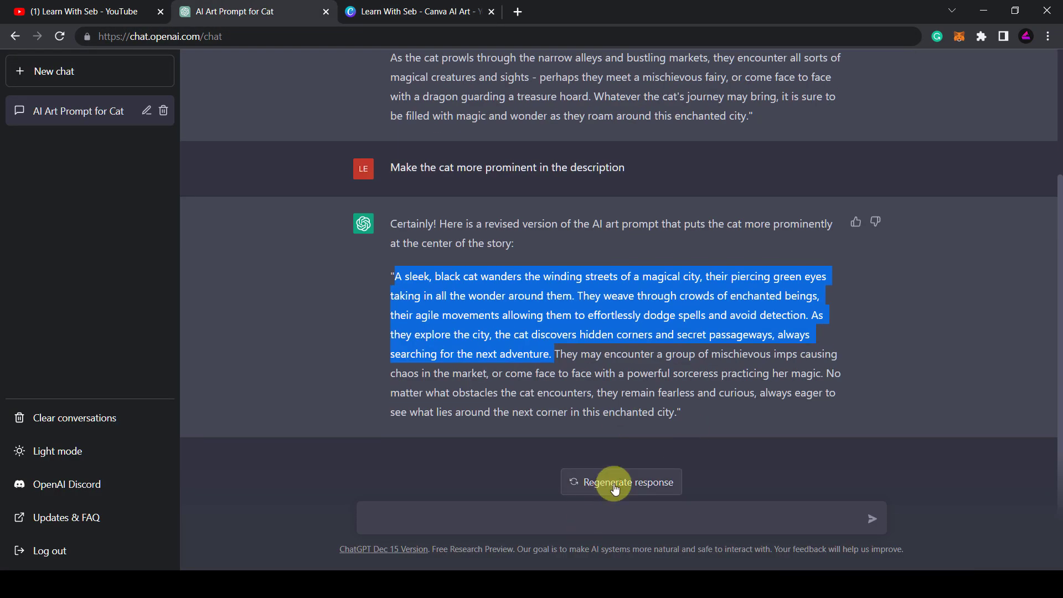
# Add the fourth generated black cat image to Page 1 and move it toward the upper-left.
pyautogui.click(453, 11)
pyautogui.click(210, 287)
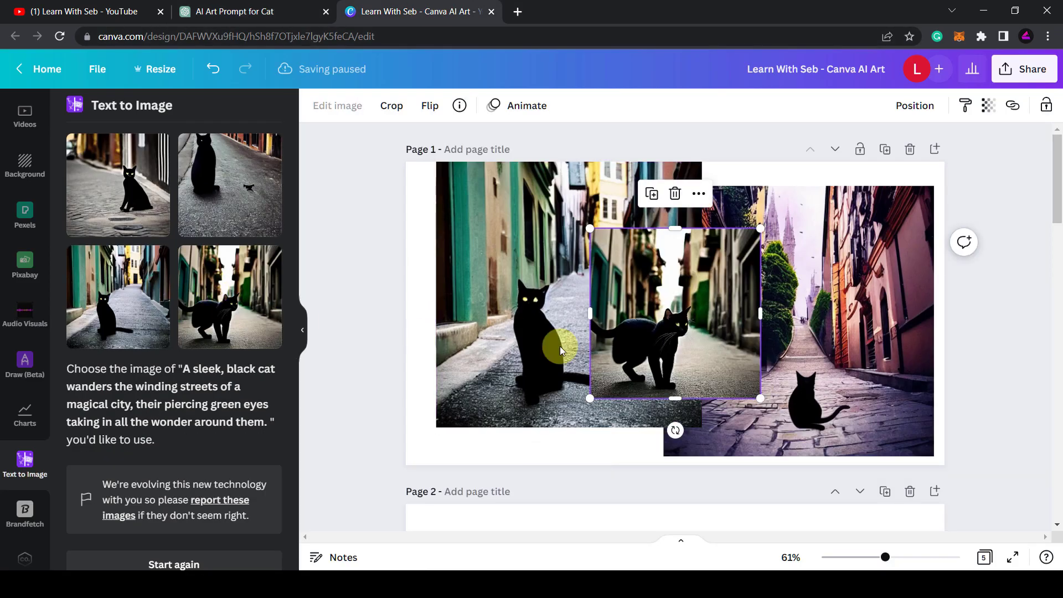
pyautogui.moveTo(716, 335); pyautogui.dragTo(818, 461)
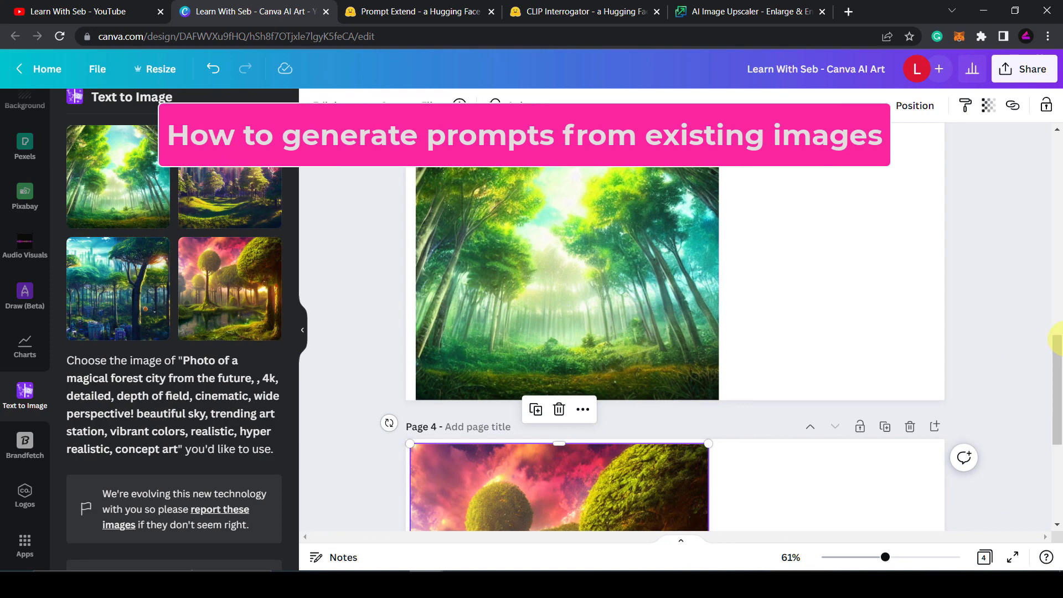
# Run CLIP Interrogator on the cat example and select its full 'a painting of a cat in a dark room' prompt.
pyautogui.click(552, 13)
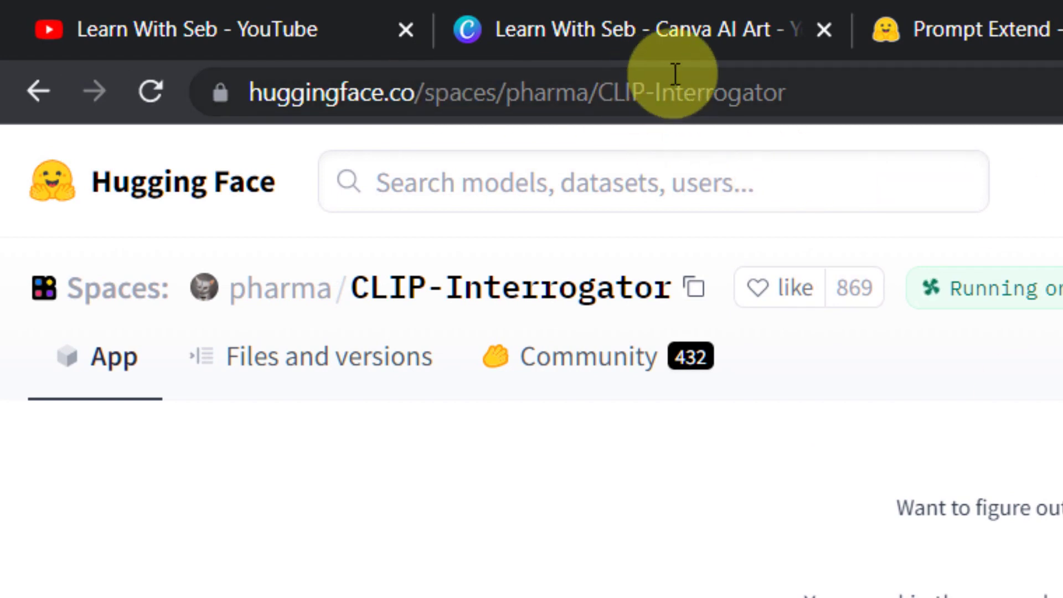
pyautogui.click(794, 94)
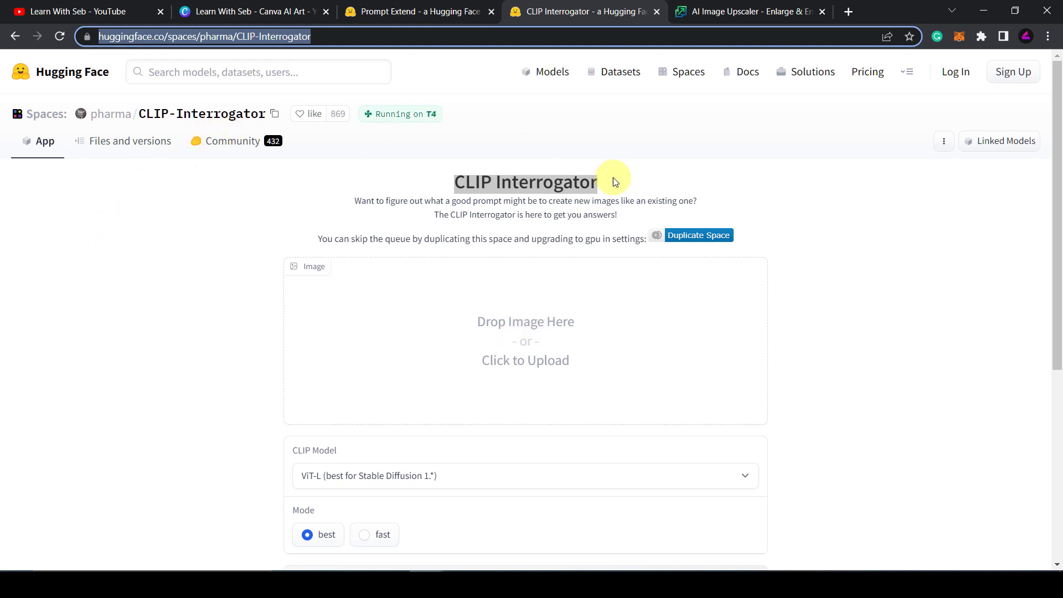
pyautogui.scroll(-5, 227, 327)
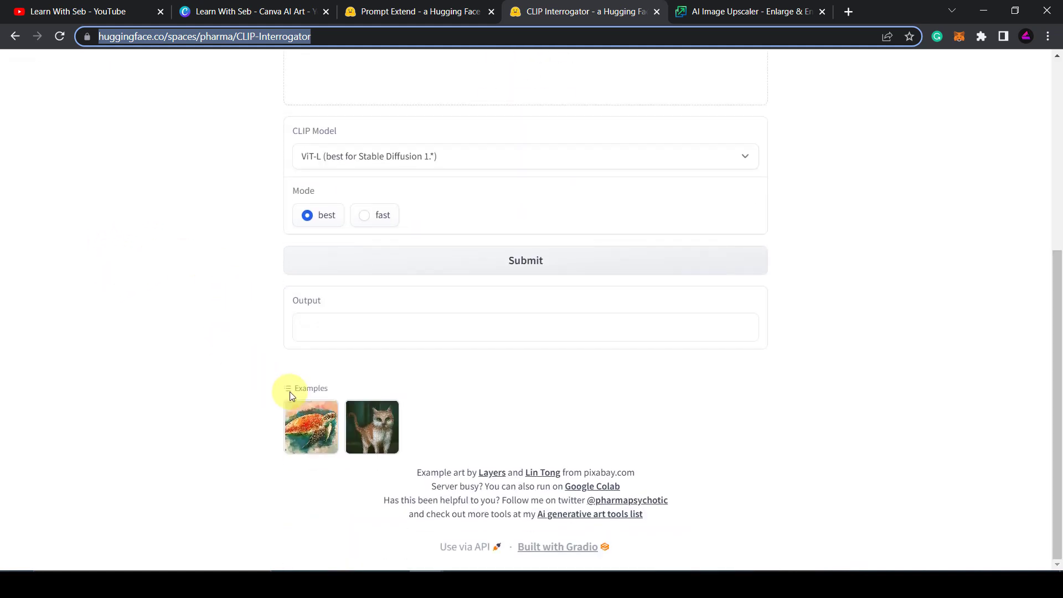
pyautogui.click(375, 434)
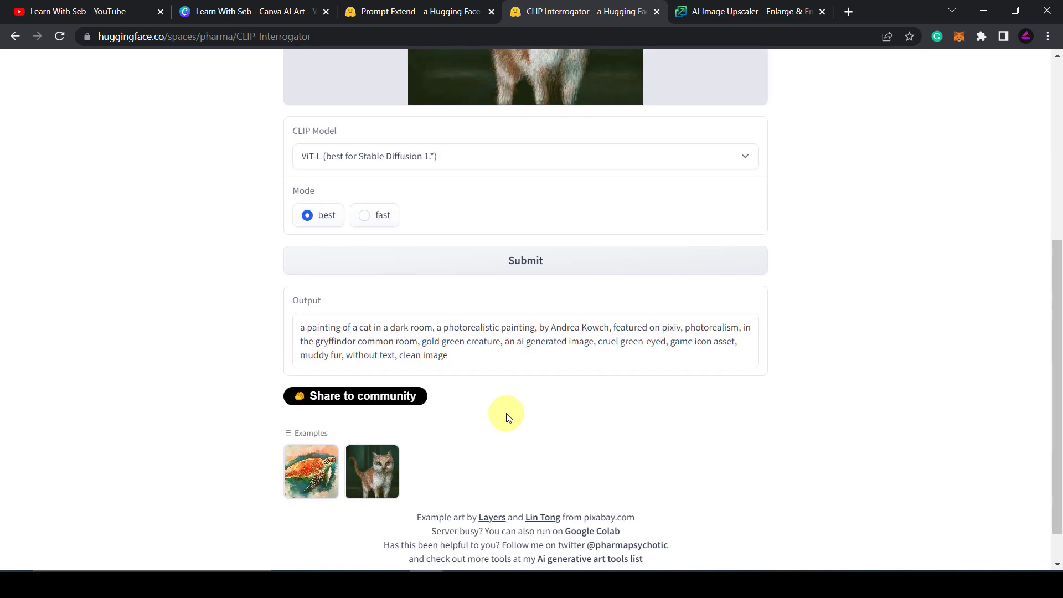
pyautogui.scroll(5, 505, 415)
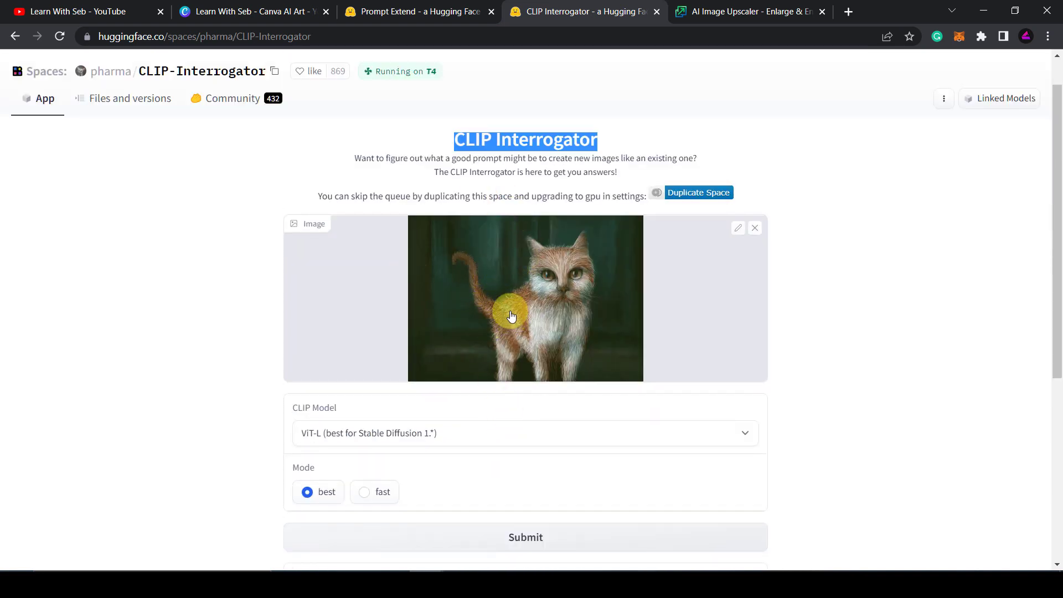
pyautogui.scroll(-5, 512, 317)
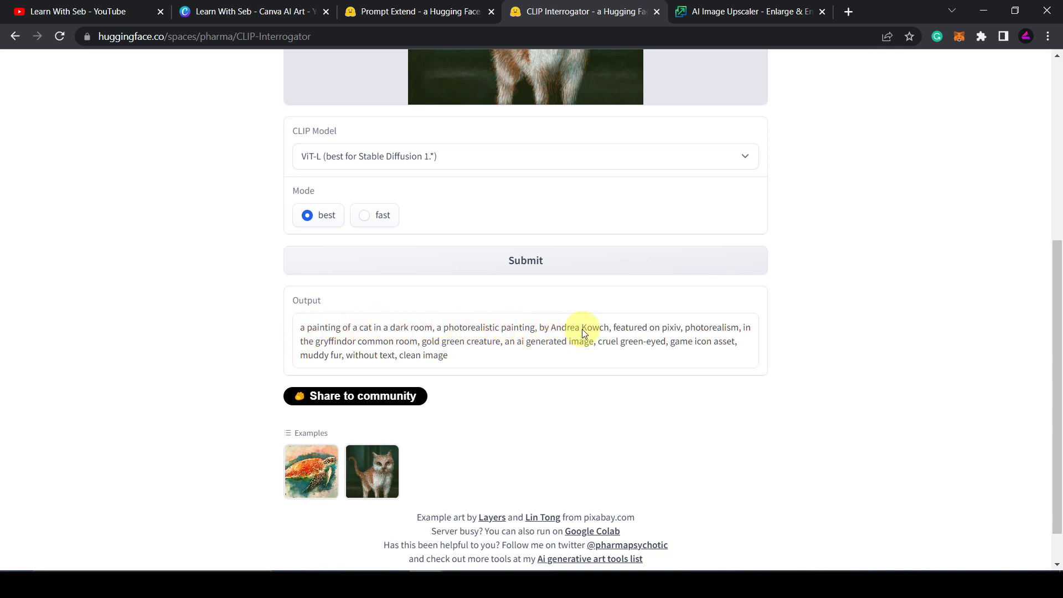
pyautogui.moveTo(449, 354); pyautogui.dragTo(280, 329)
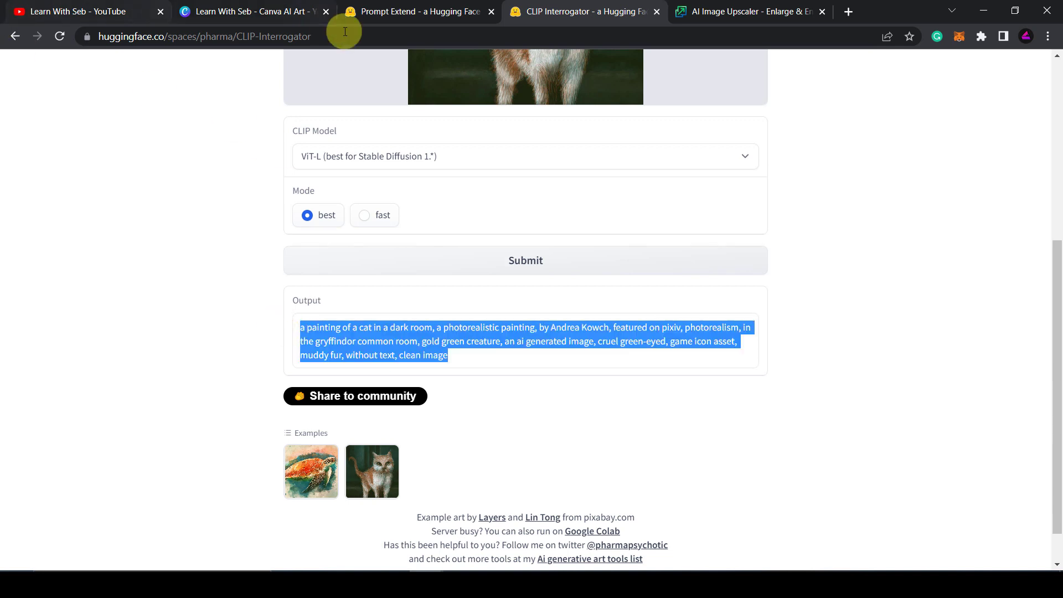
# Replace the forest prompt with the copied CLIP cat prompt, generate images, and add blank Page 5.
pyautogui.click(244, 13)
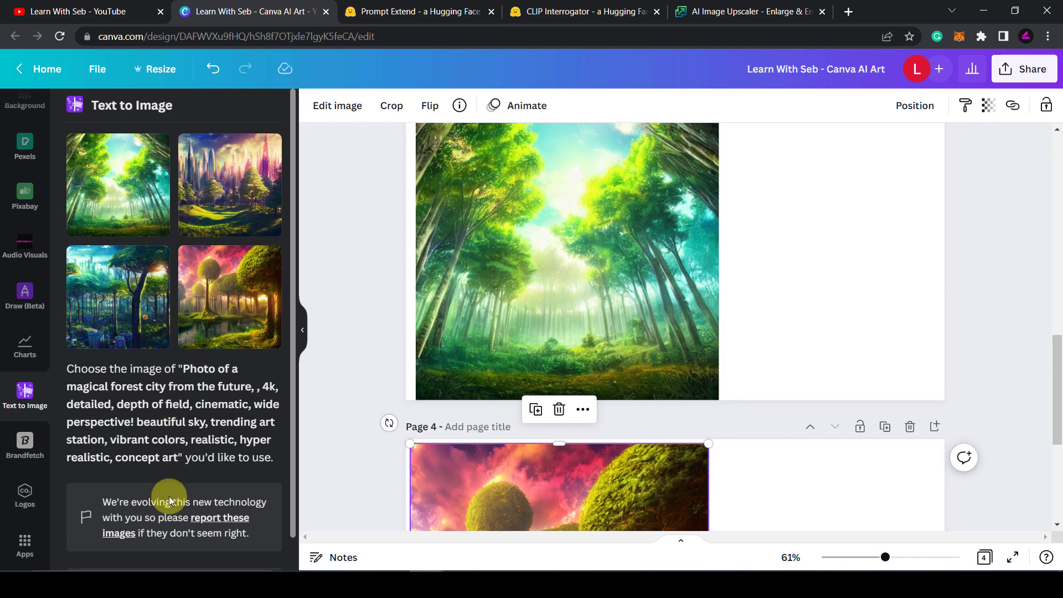
pyautogui.scroll(-1, 138, 454)
pyautogui.click(208, 546)
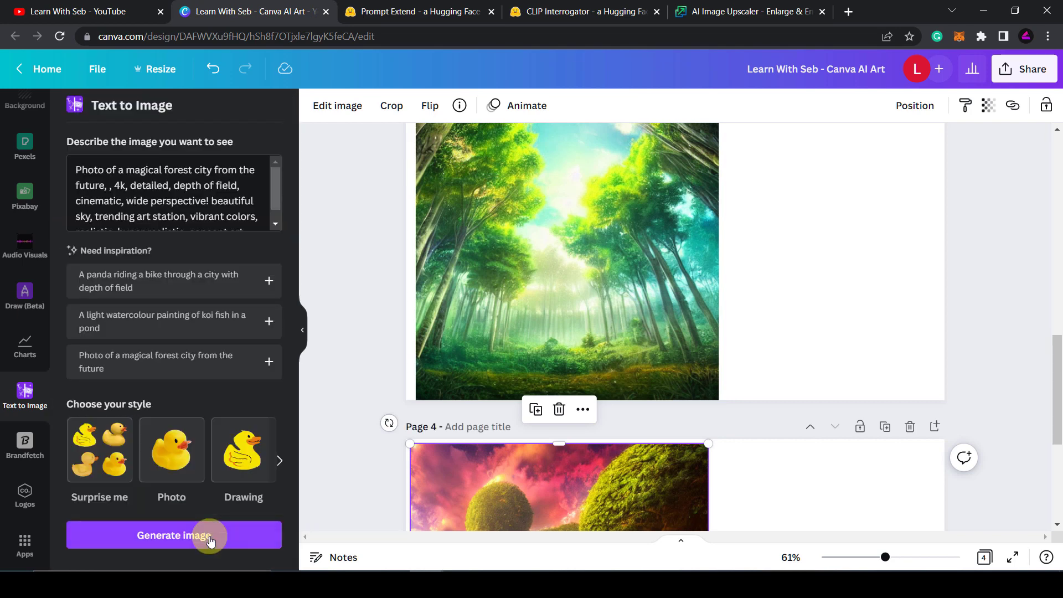
pyautogui.tripleClick(174, 213)
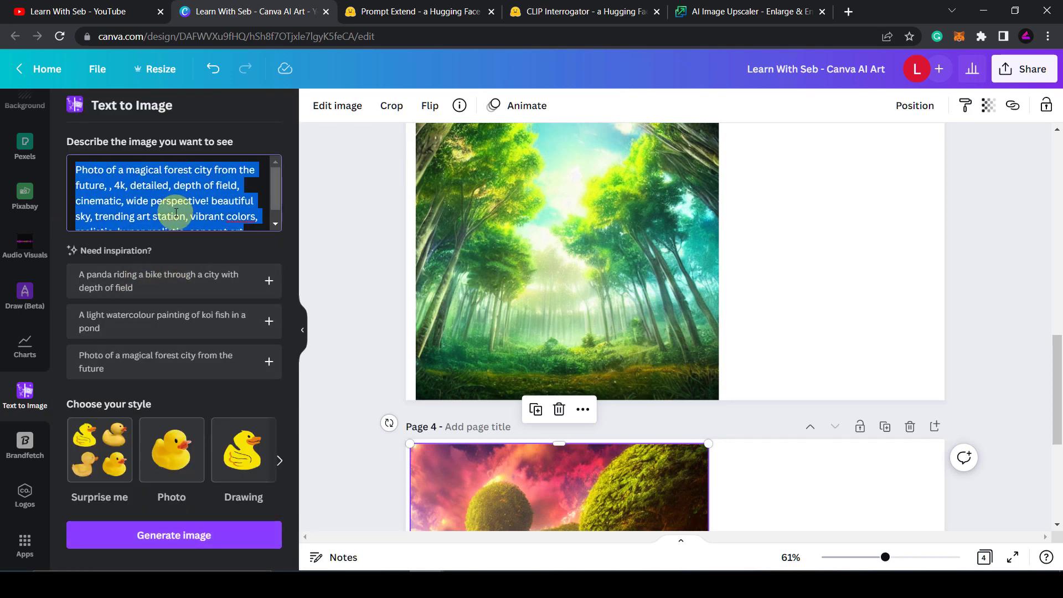
pyautogui.hotkey('ctrl', 'v')
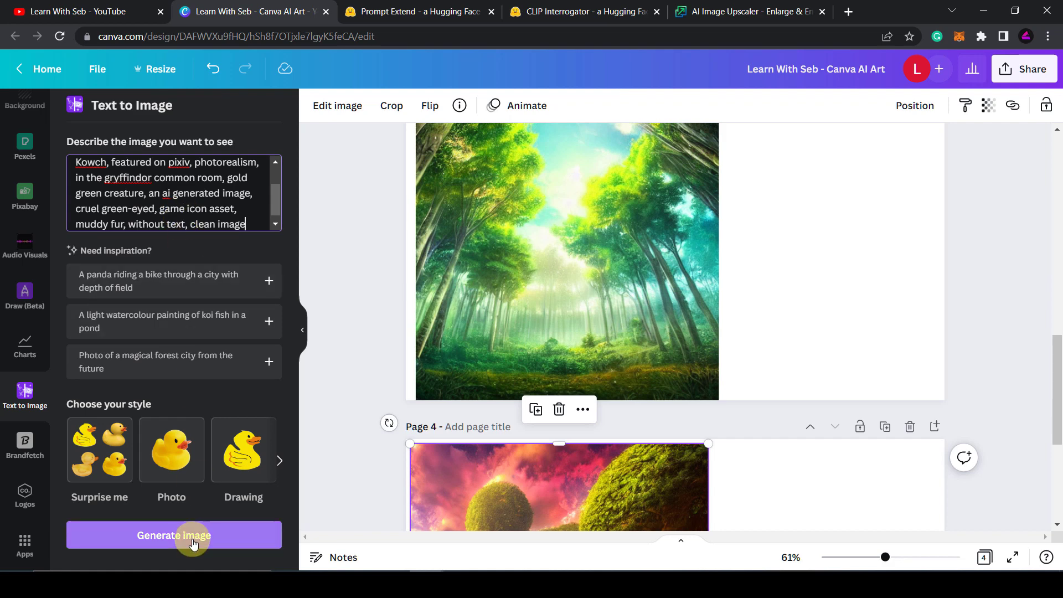
pyautogui.click(193, 544)
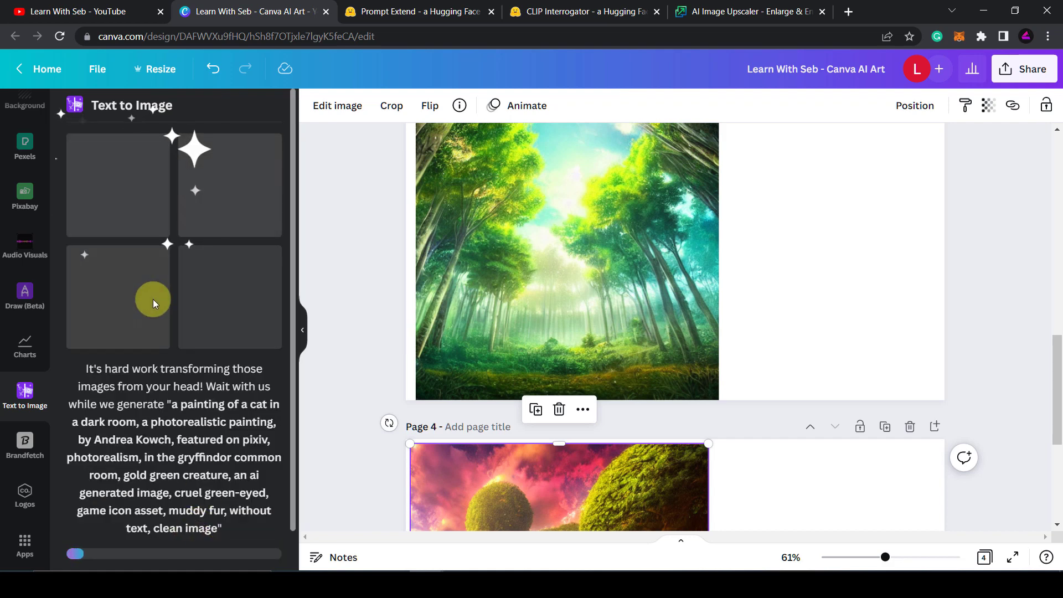
pyautogui.hotkey('ctrl', 'Return')
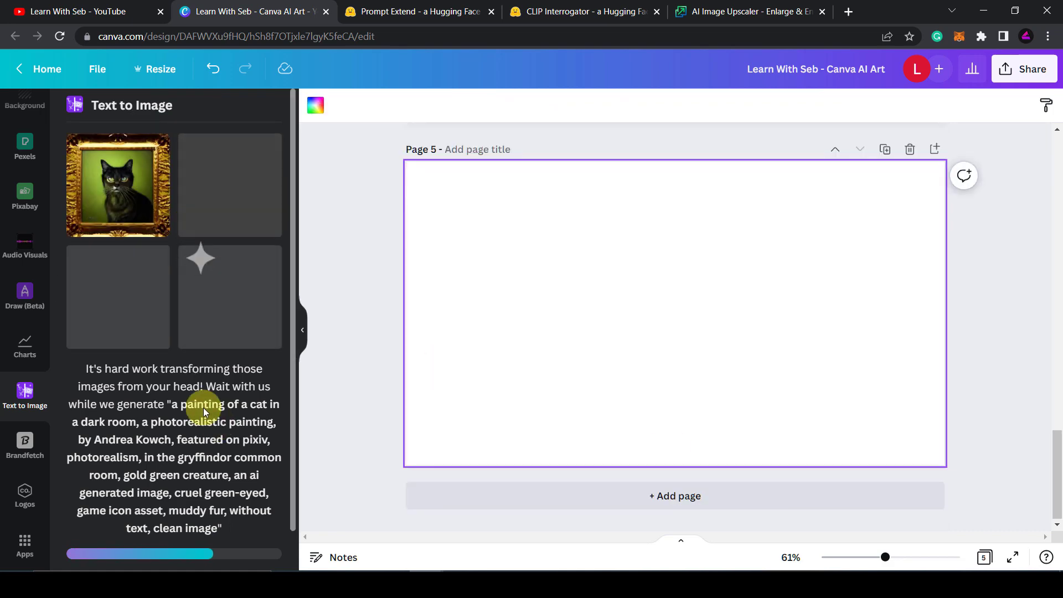
# Add the gold-framed black cat and yellow tabby images to page 5, tabby on the right.
pyautogui.click(118, 151)
pyautogui.click(118, 263)
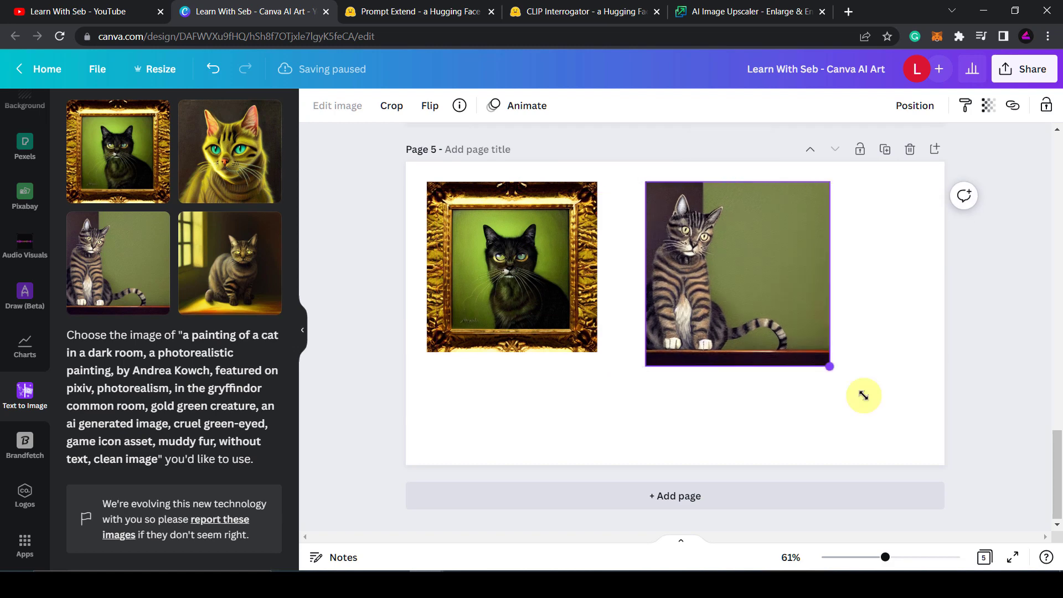
pyautogui.moveTo(230, 151); pyautogui.dragTo(522, 271)
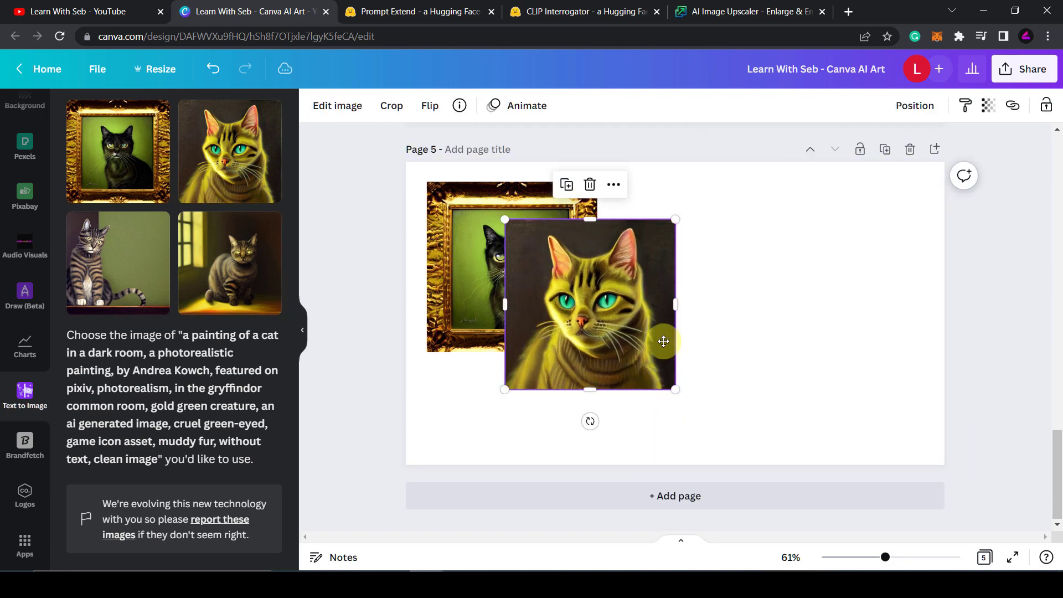
pyautogui.moveTo(663, 341); pyautogui.dragTo(776, 336)
# Fine-tune the yellow cat's position, nudging it slightly up and left.
pyautogui.click(843, 190)
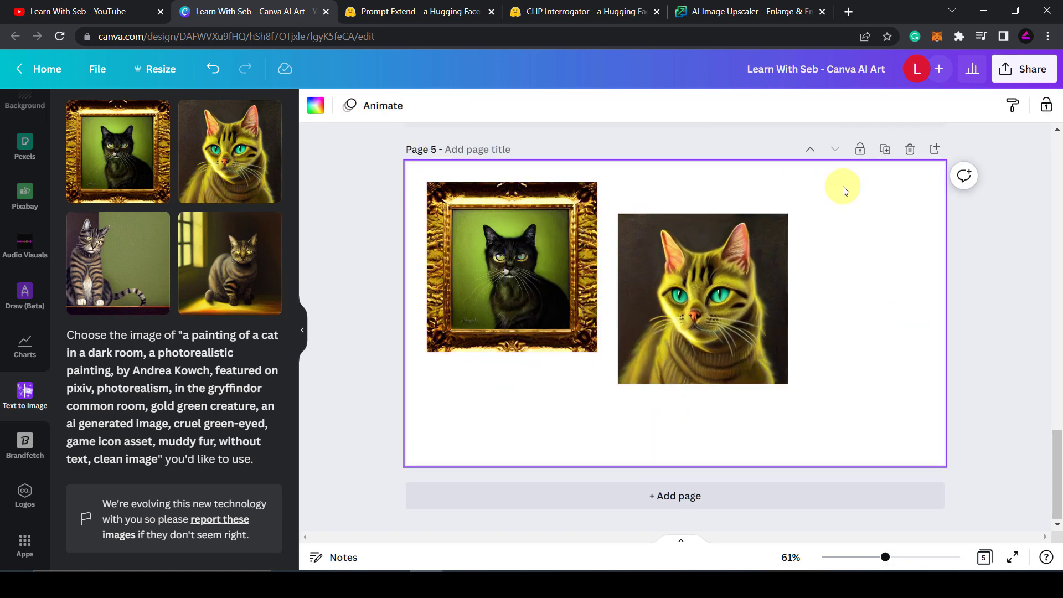
pyautogui.click(97, 69)
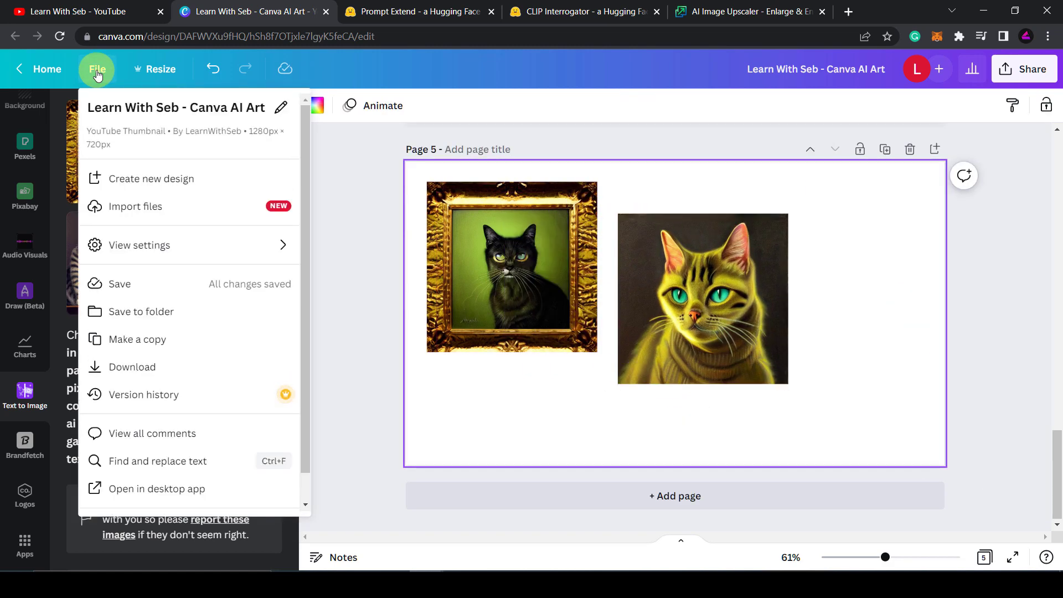
pyautogui.click(721, 222)
pyautogui.moveTo(713, 337); pyautogui.dragTo(706, 316)
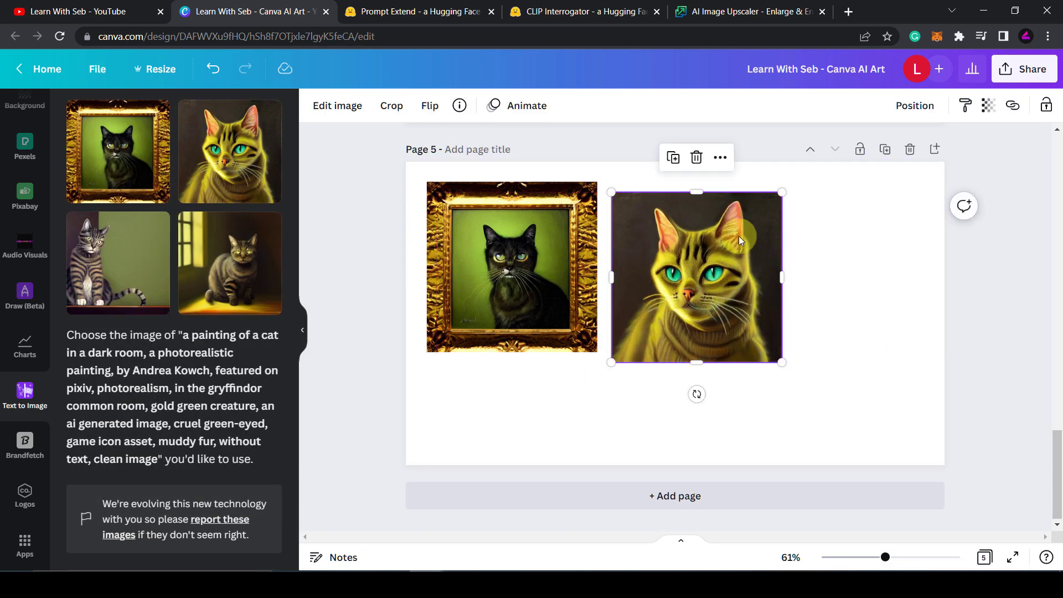
pyautogui.click(732, 11)
pyautogui.click(91, 36)
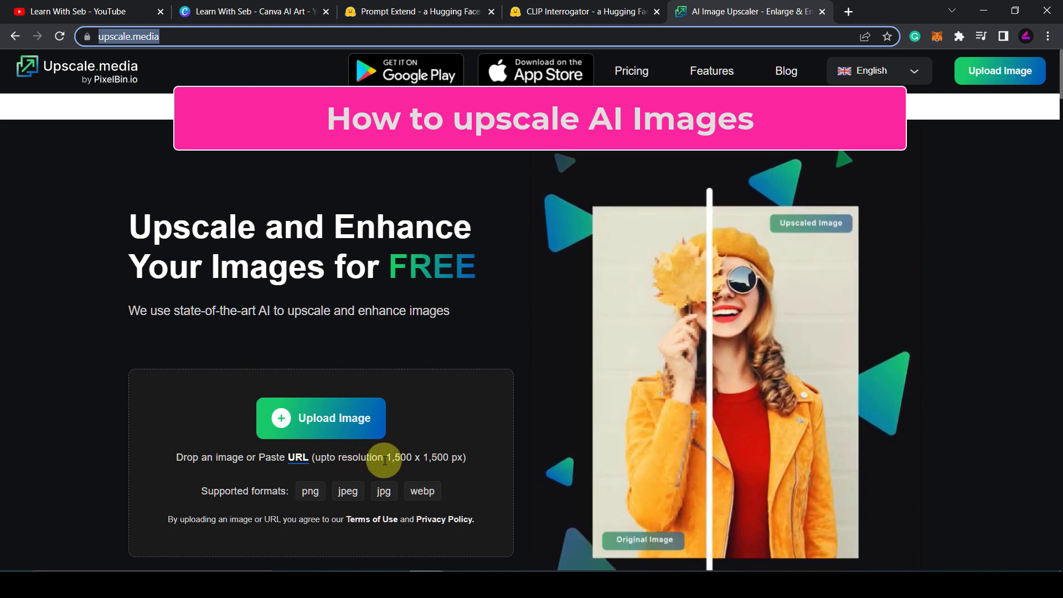
pyautogui.moveTo(384, 458); pyautogui.dragTo(477, 456)
pyautogui.scroll(-2, 479, 449)
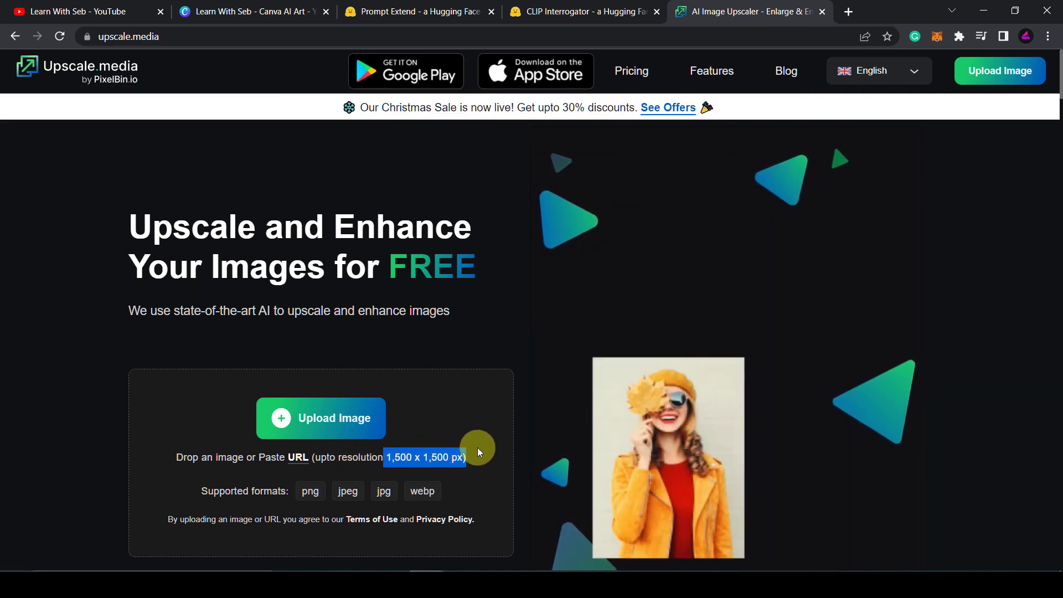
pyautogui.scroll(1, 553, 299)
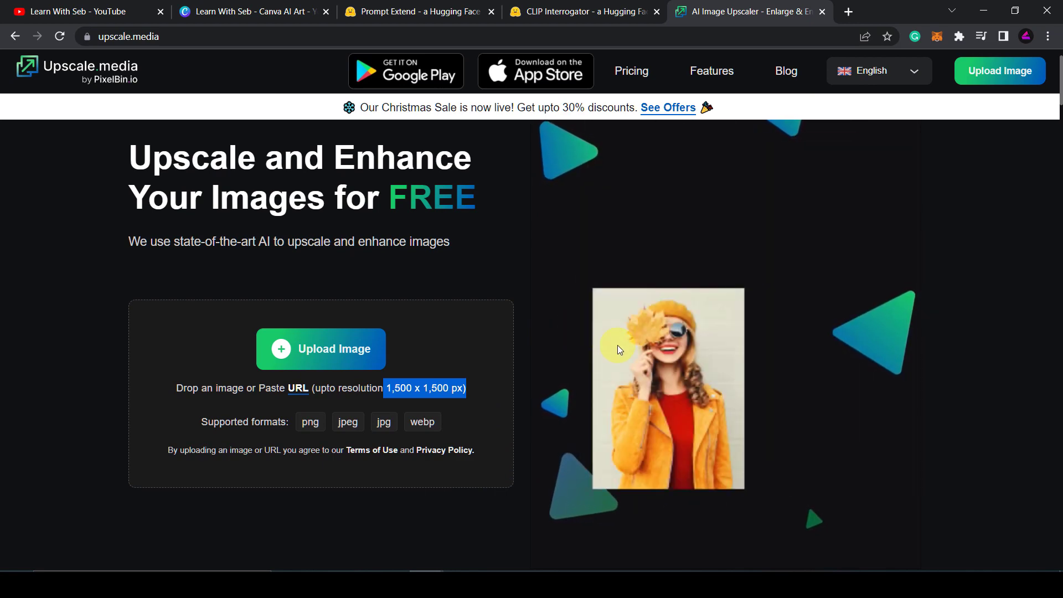
pyautogui.scroll(-10, 438, 317)
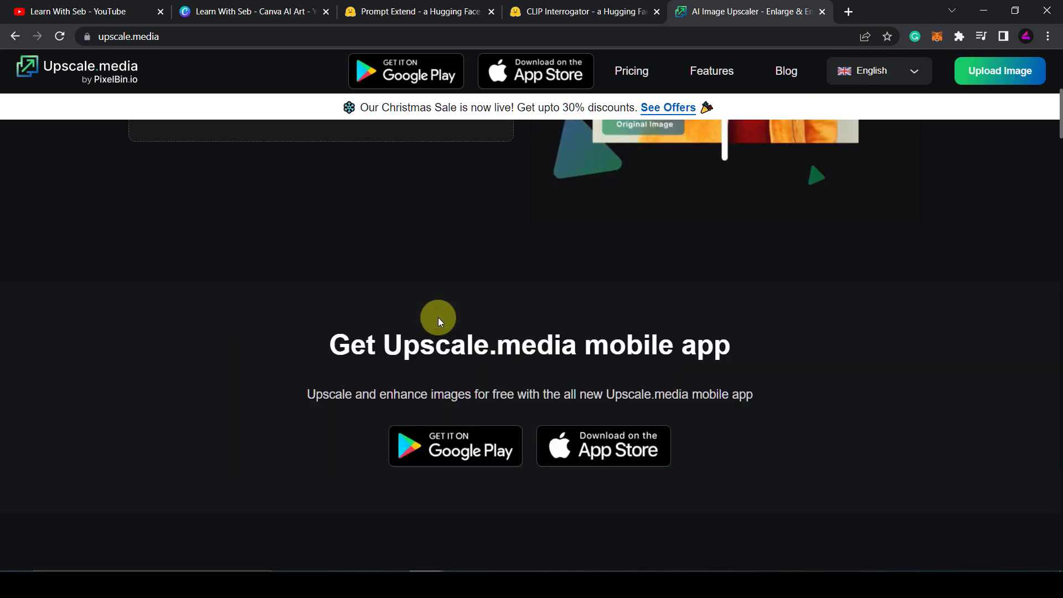
pyautogui.scroll(-6, 438, 318)
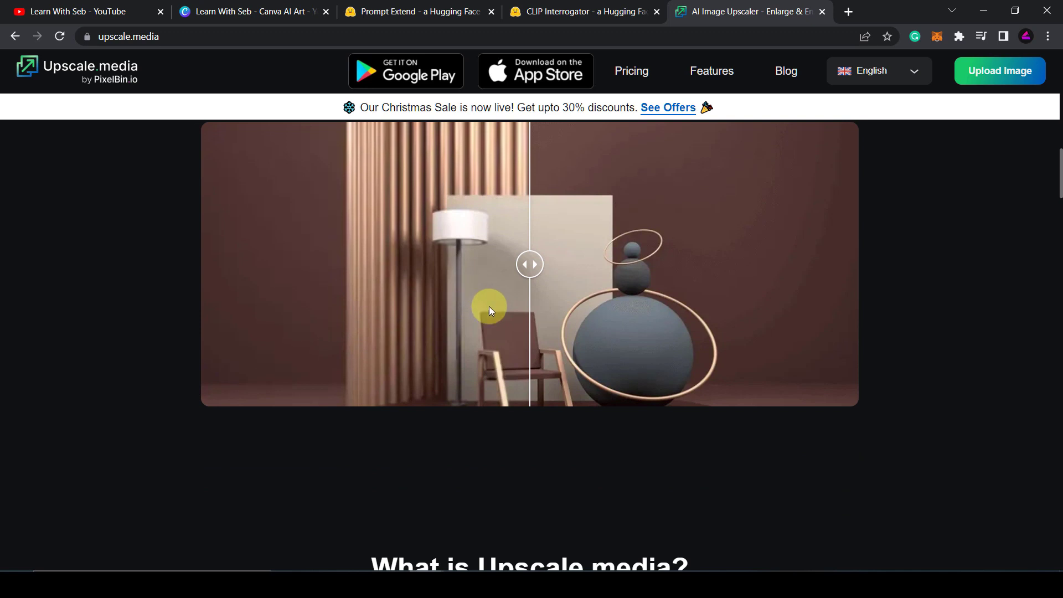
pyautogui.scroll(3, 489, 307)
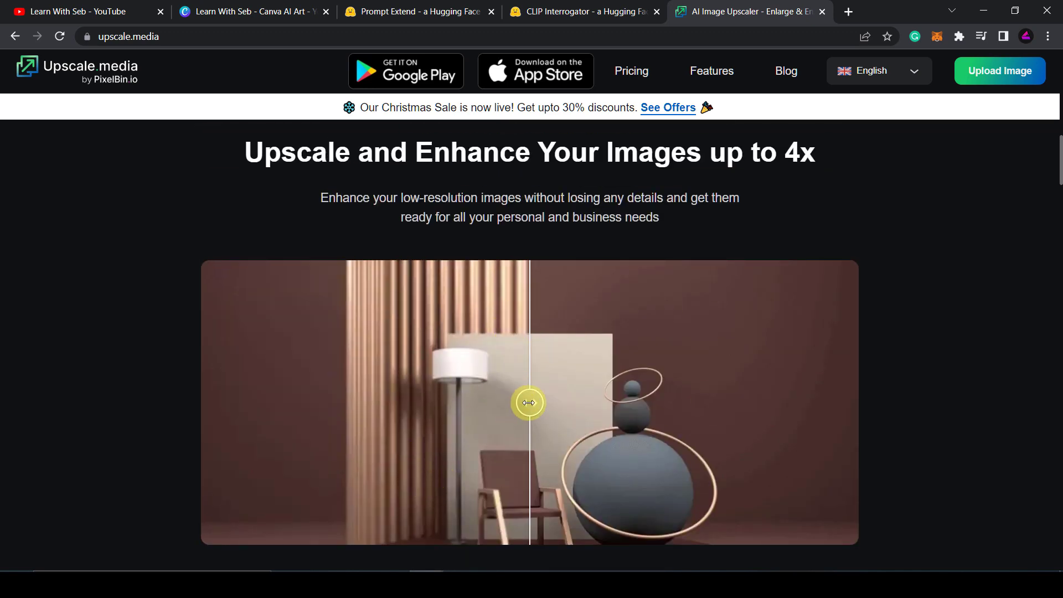
pyautogui.moveTo(529, 402); pyautogui.dragTo(382, 435)
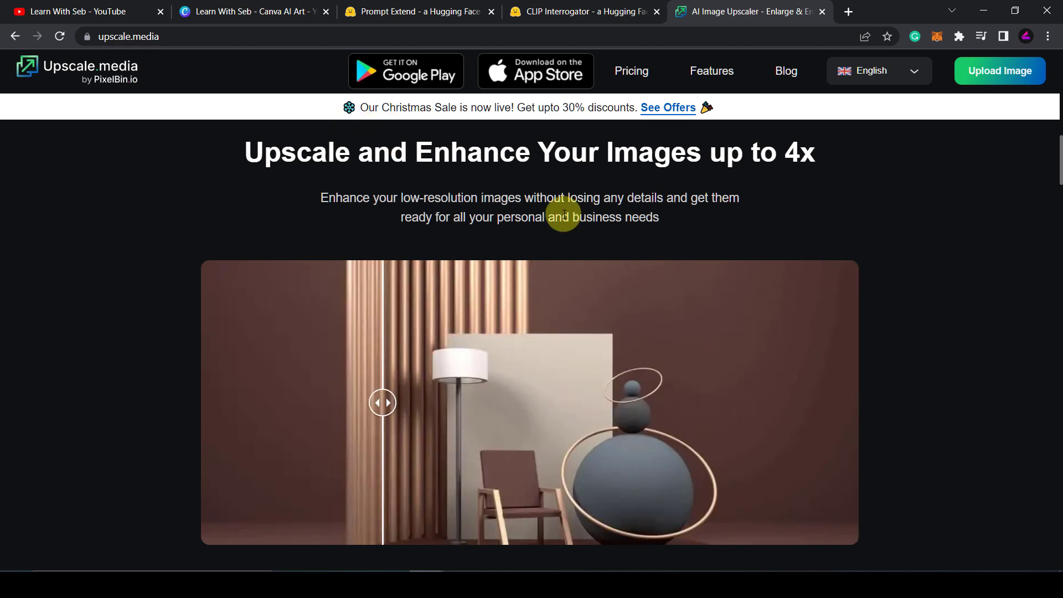
pyautogui.click(277, 13)
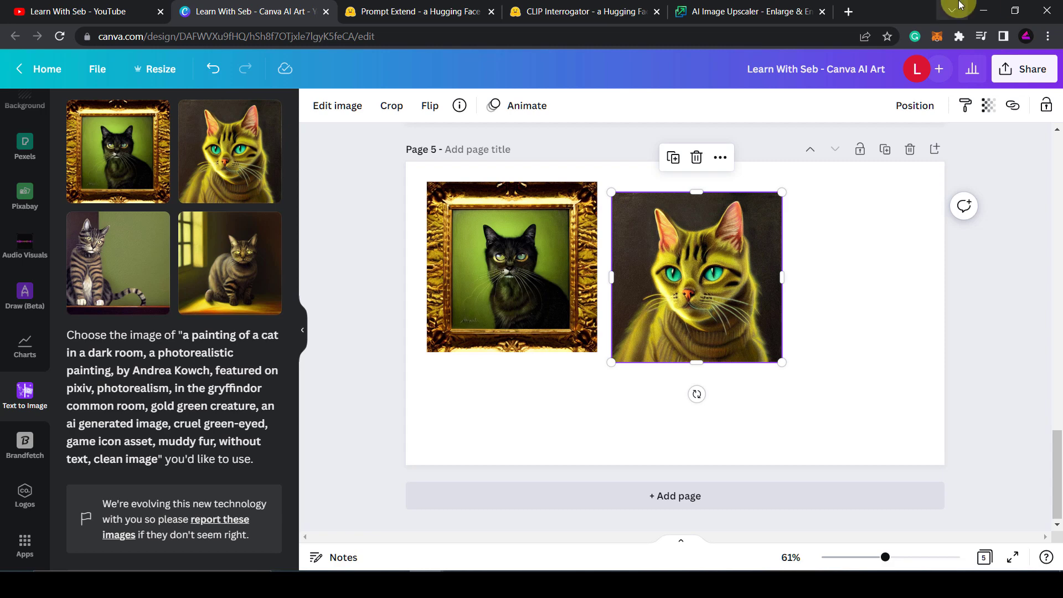
# Move through the Prompt Extend and CLIP Interrogator tabs to reach the upscale.media AI Image Upscaler page.
pyautogui.click(399, 12)
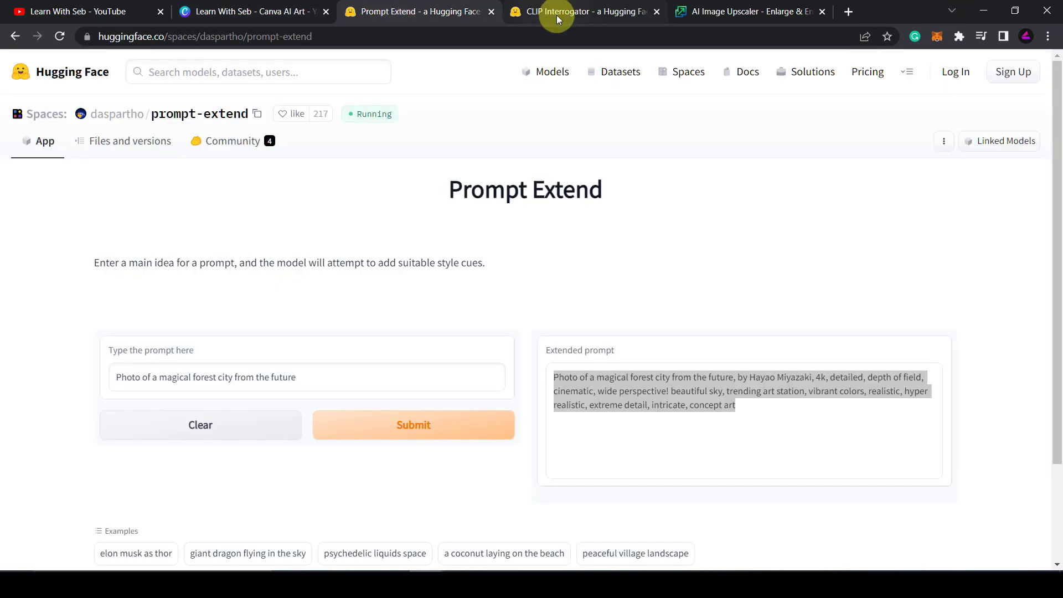
pyautogui.click(557, 18)
pyautogui.scroll(6, 620, 172)
pyautogui.click(748, 14)
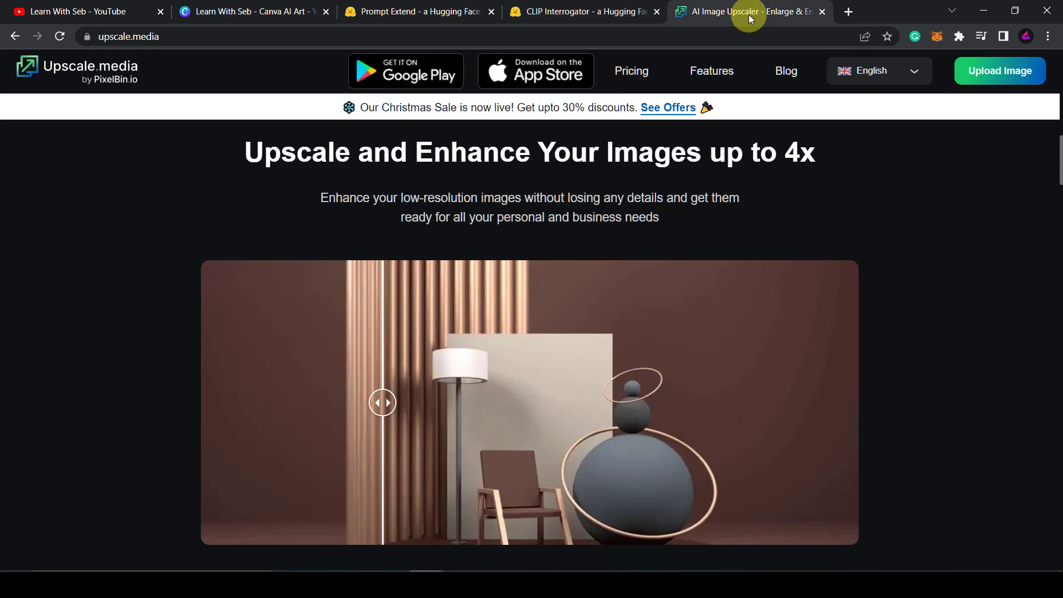